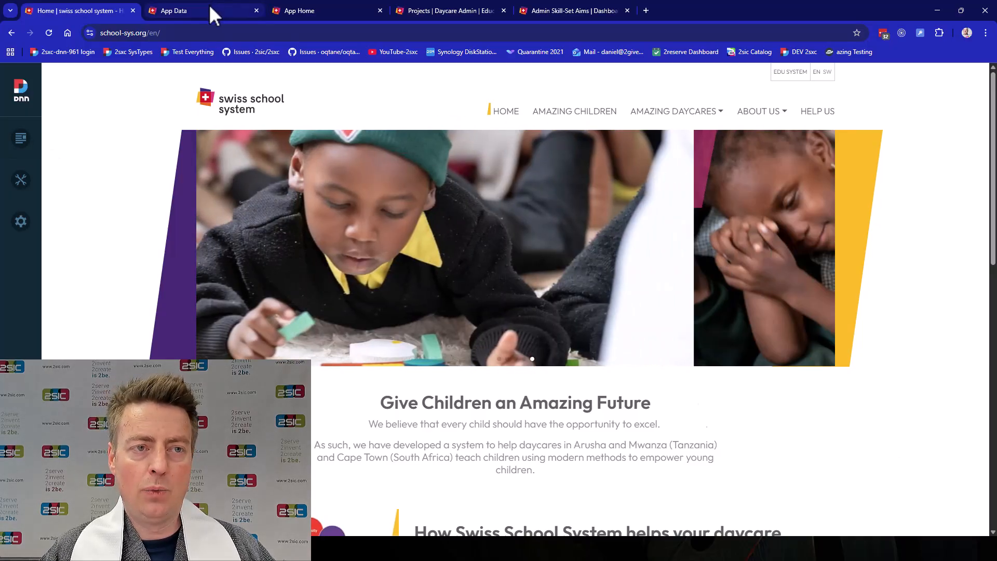
Look through the app's list of content types in the data administration
left_click(213, 11)
scroll(385, 350, "up", 6)
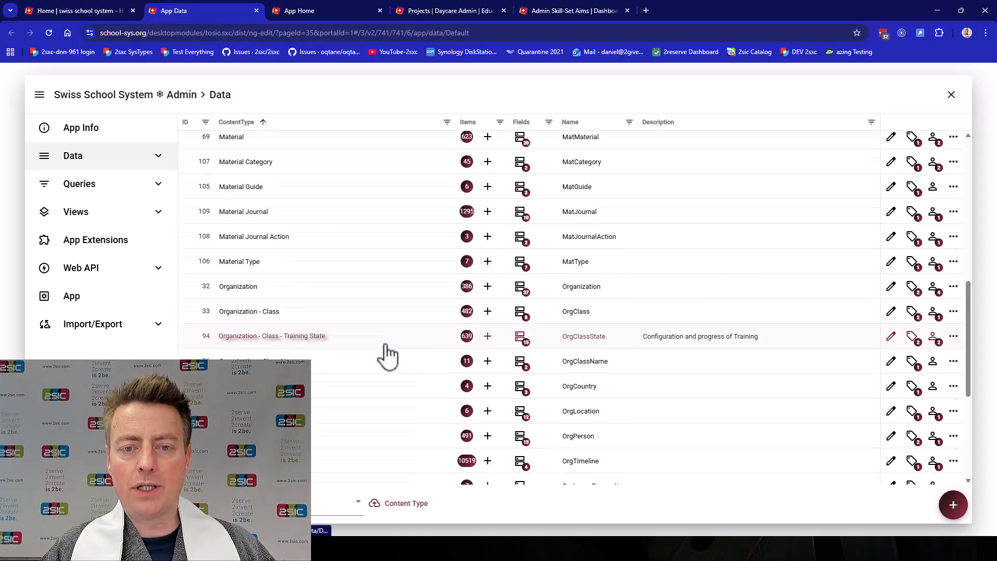
scroll(387, 355, "up", 6)
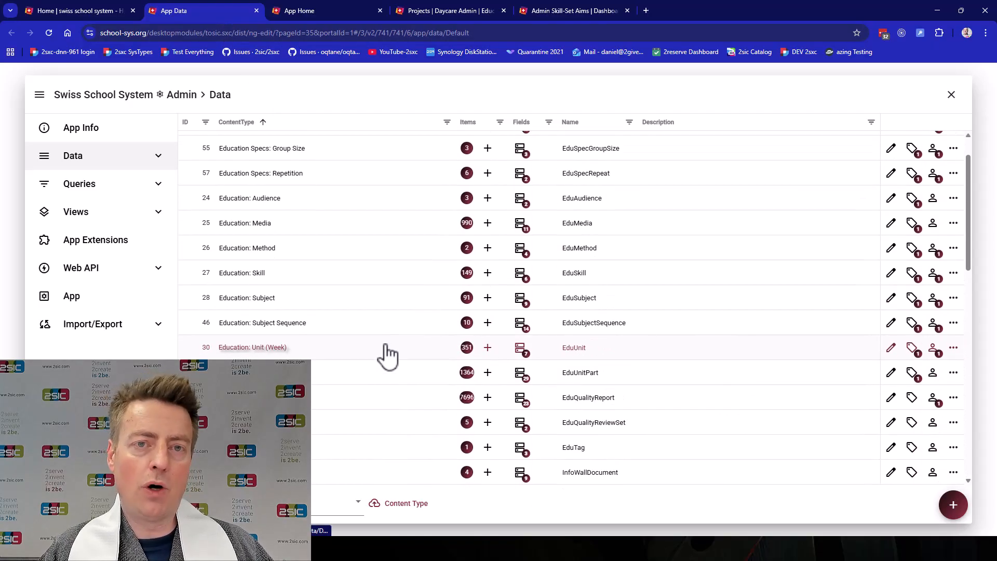
scroll(387, 355, "down", 8)
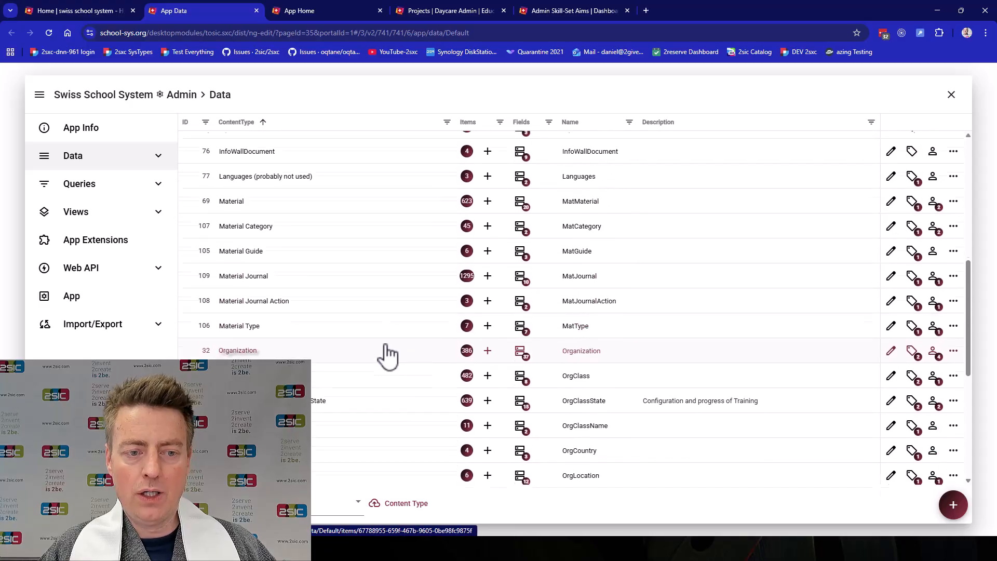
scroll(387, 354, "down", 4)
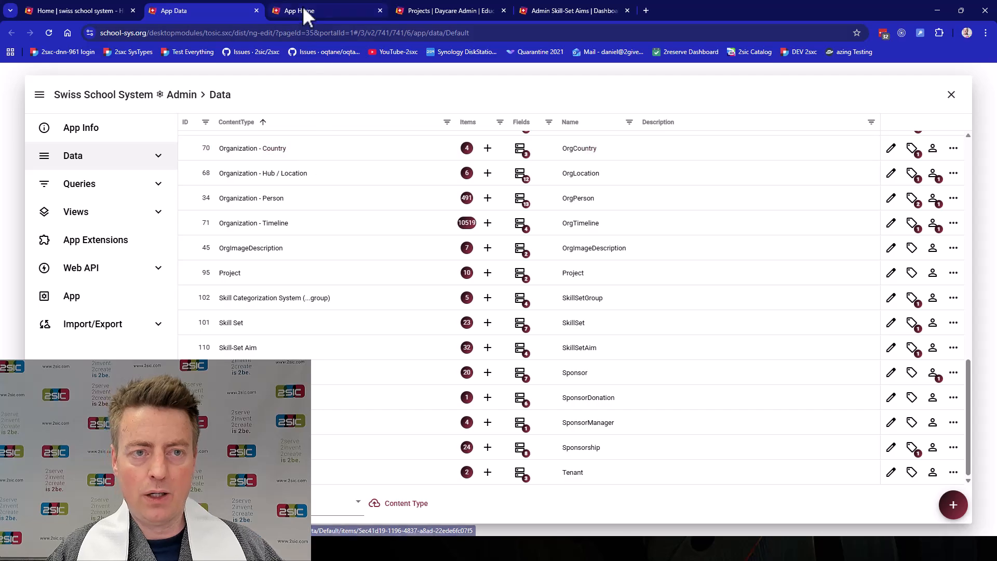
Install the Radmin 01.00.00 app extension from the extensions catalog into the Default edition
left_click(107, 243)
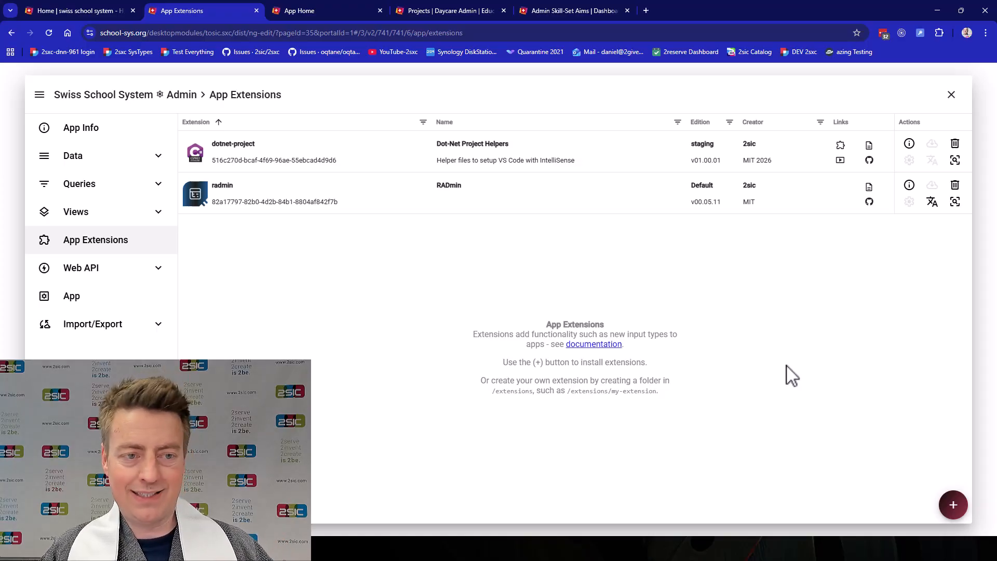
left_click(954, 505)
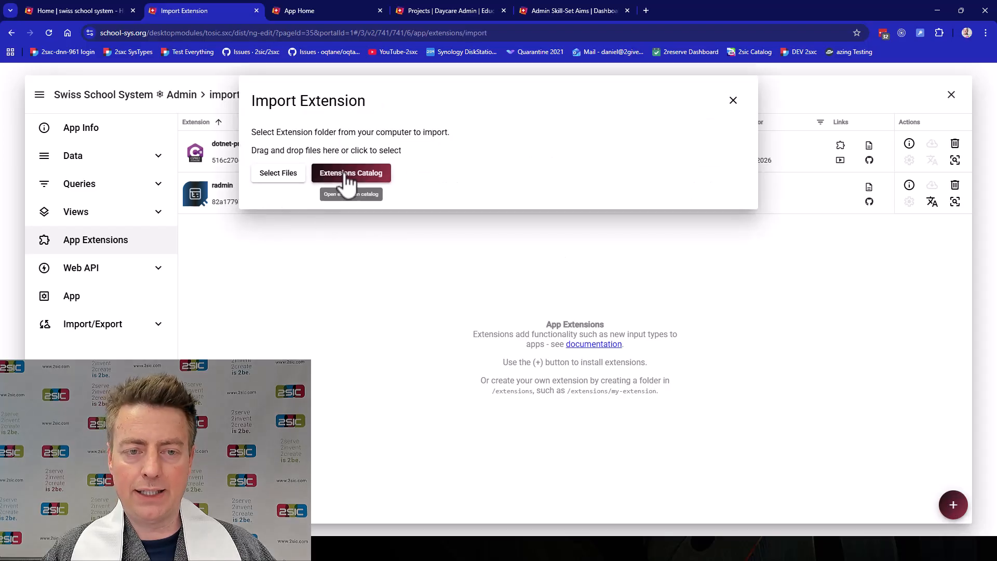
left_click(346, 175)
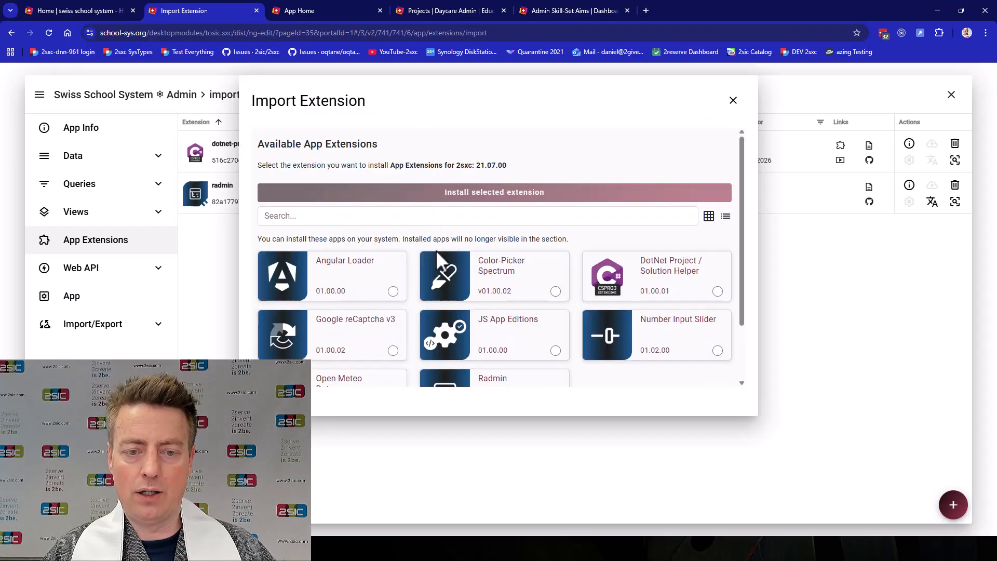
scroll(435, 248, "down", 1)
left_click(556, 357)
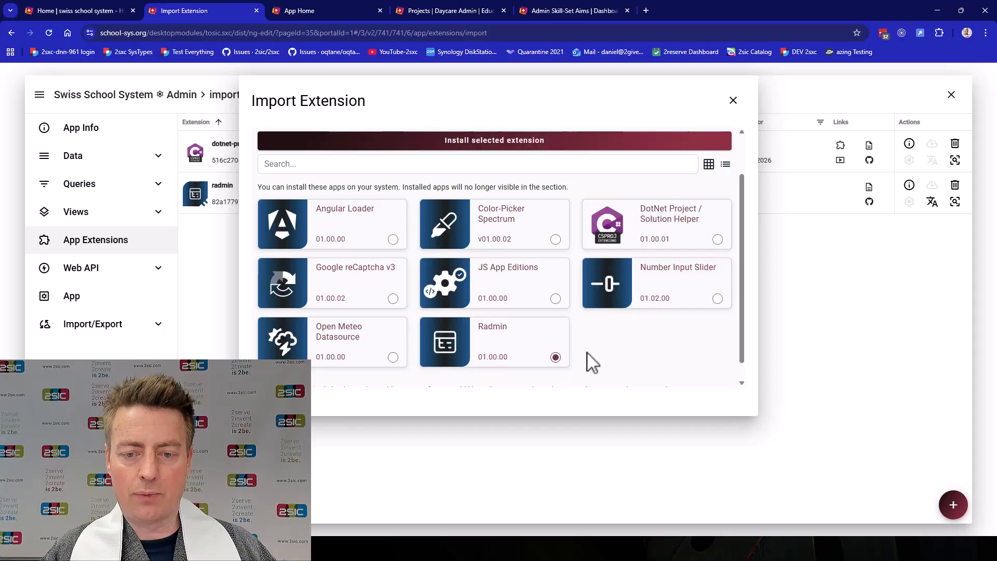
left_click(534, 141)
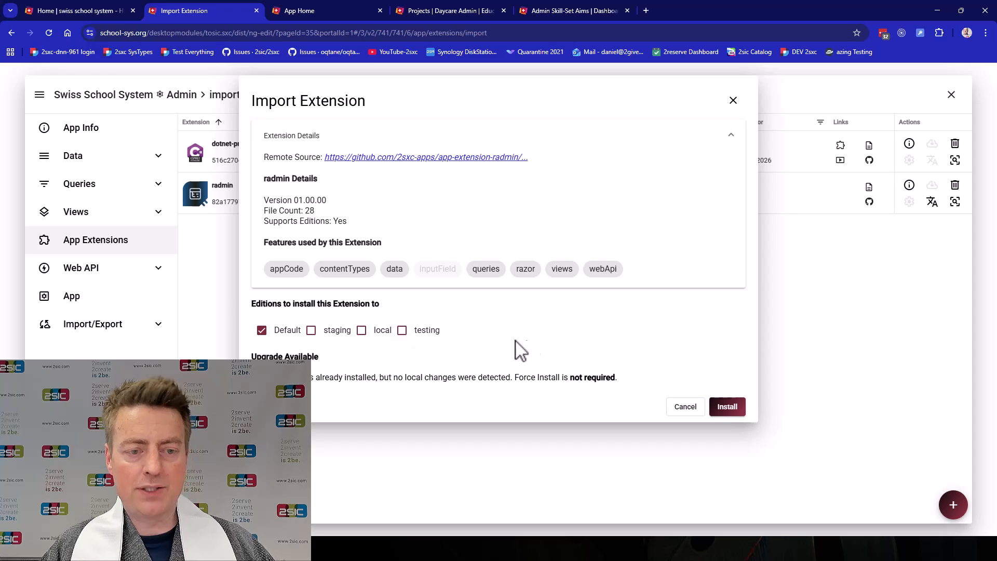
left_click(725, 410)
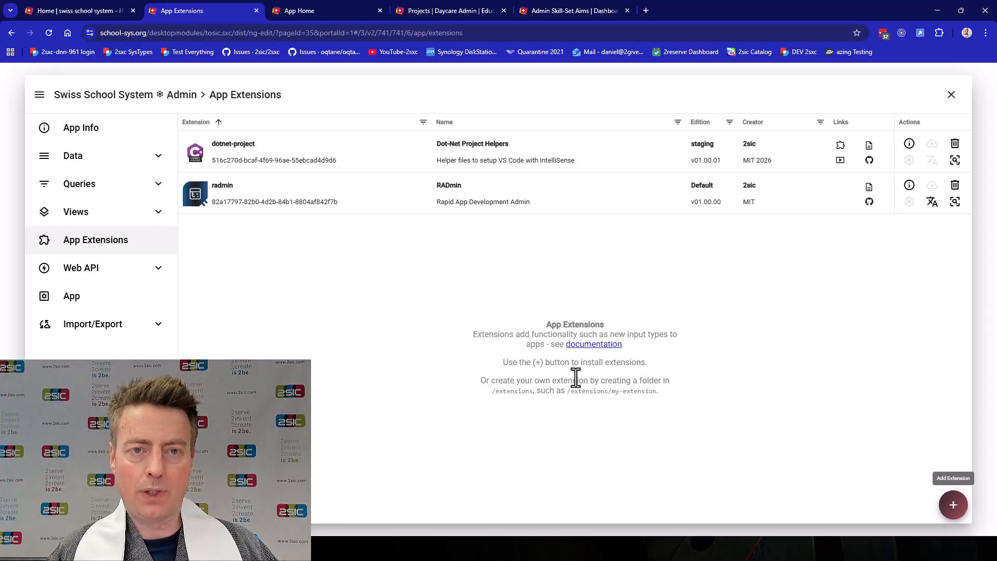
Switch the Projects page of the daycare admin site to the Radmin view and apply it
left_click(454, 9)
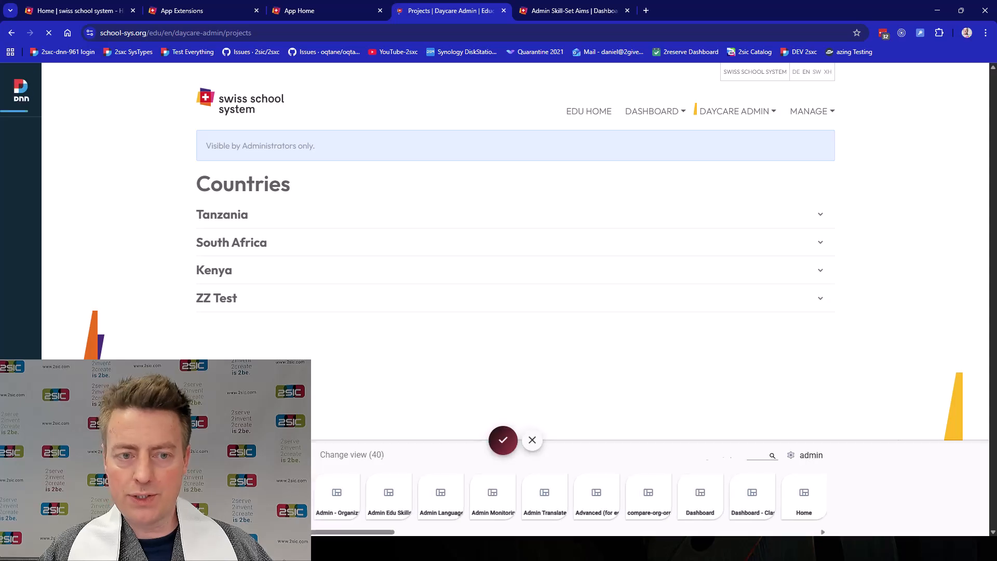
left_click_drag(338, 530, 725, 531)
left_click(631, 507)
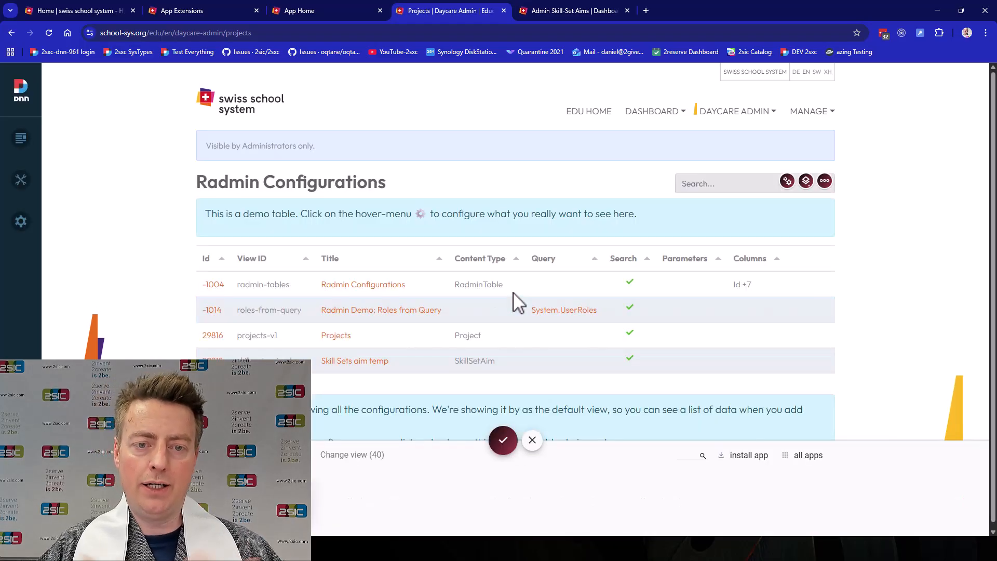
left_click(503, 440)
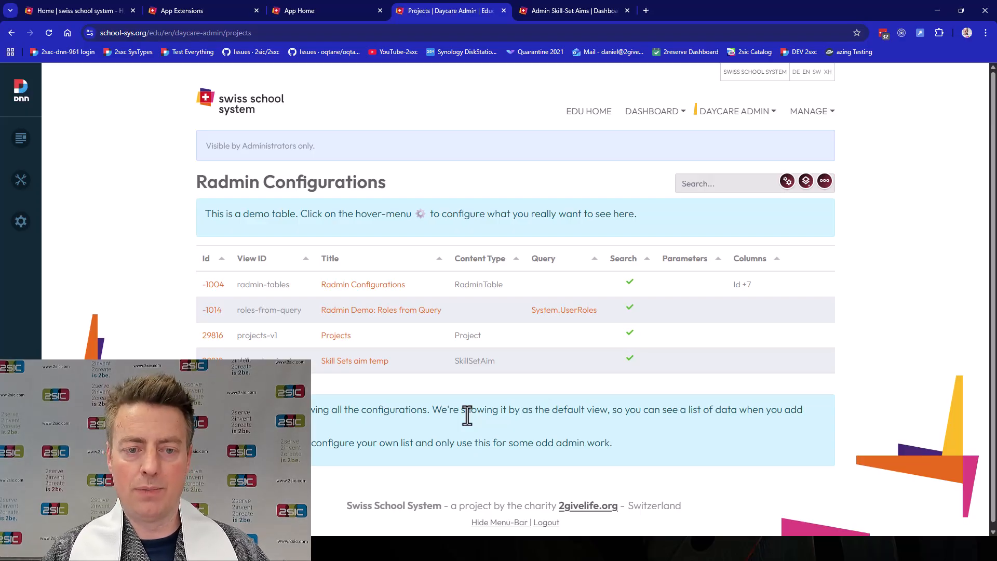
Examine the underlying data of the Radmin Configurations entry and return to the configuration list
left_click(212, 292)
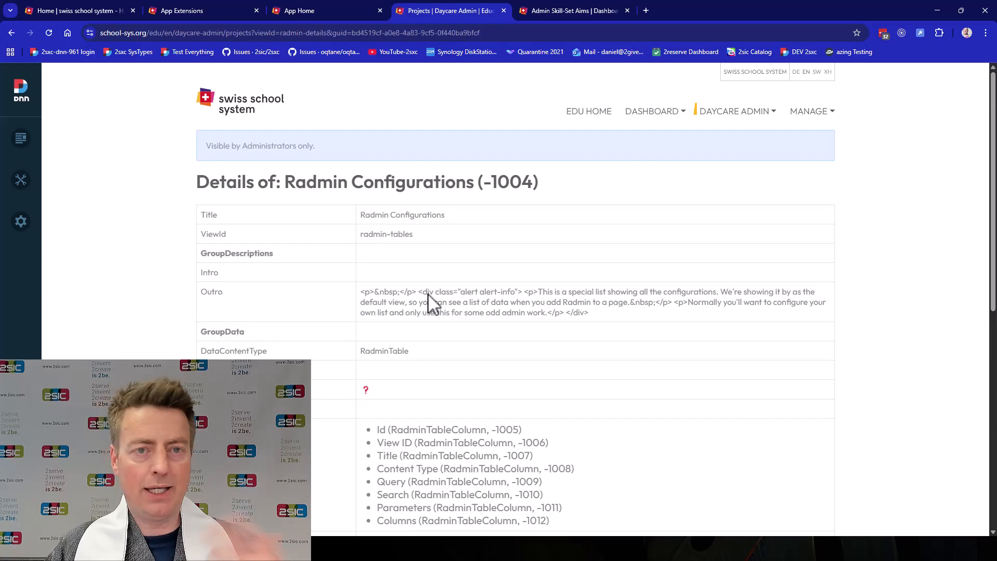
scroll(434, 304, "down", 8)
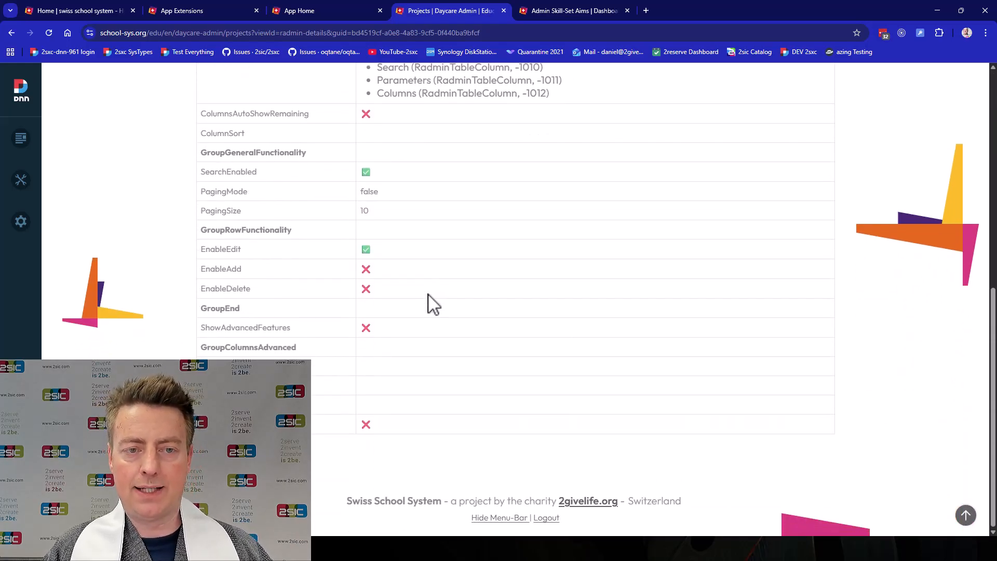
scroll(428, 295, "up", 6)
key("alt+Left")
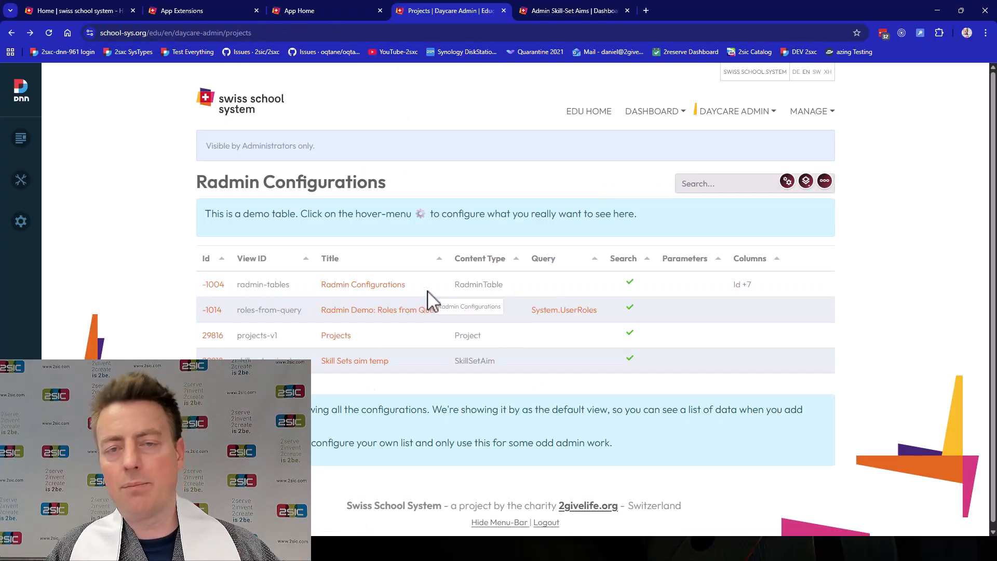
Start a new Radmin table configuration titled "Projects" and hide the debug data
left_click(788, 183)
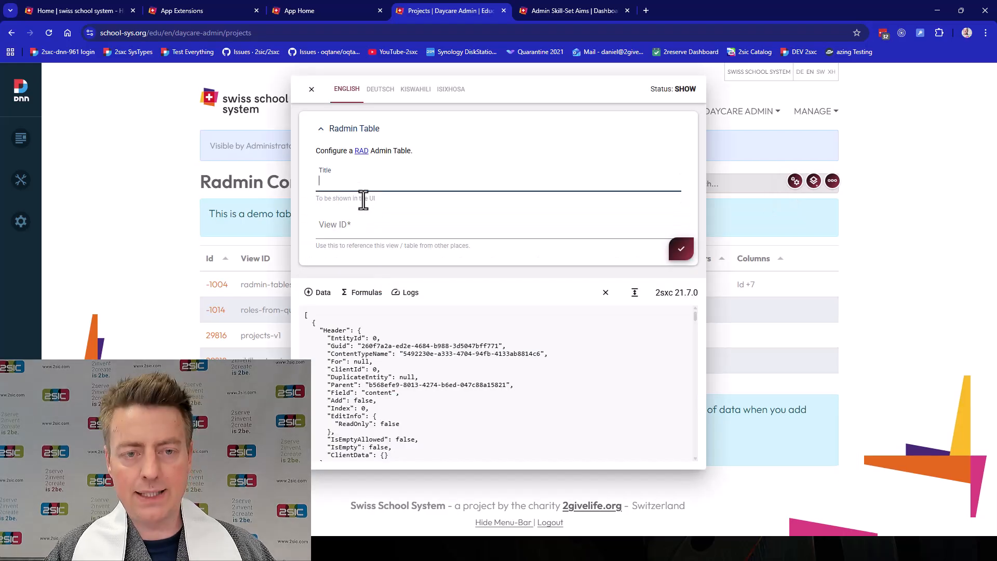
type("Projects")
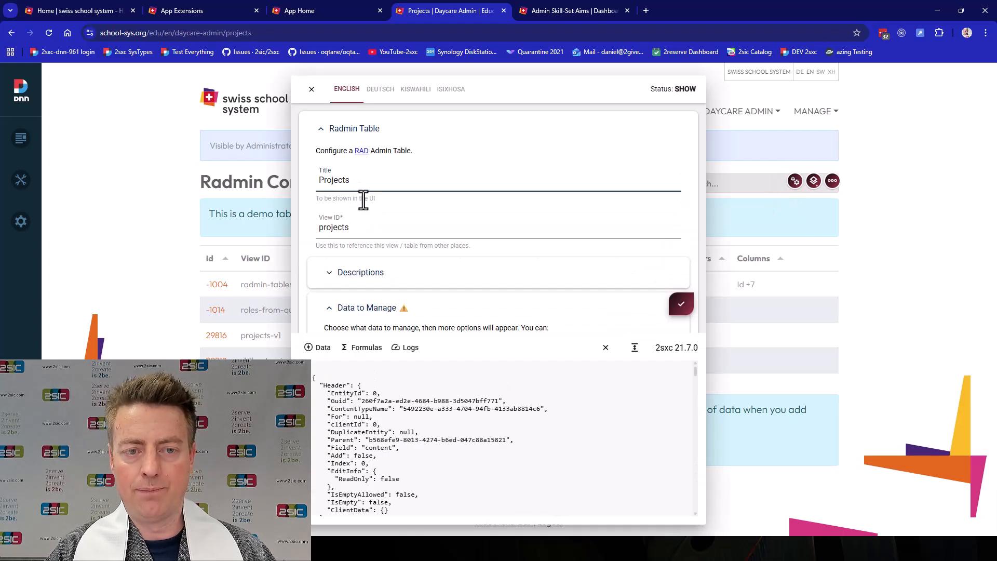
scroll(404, 232, "down", 3)
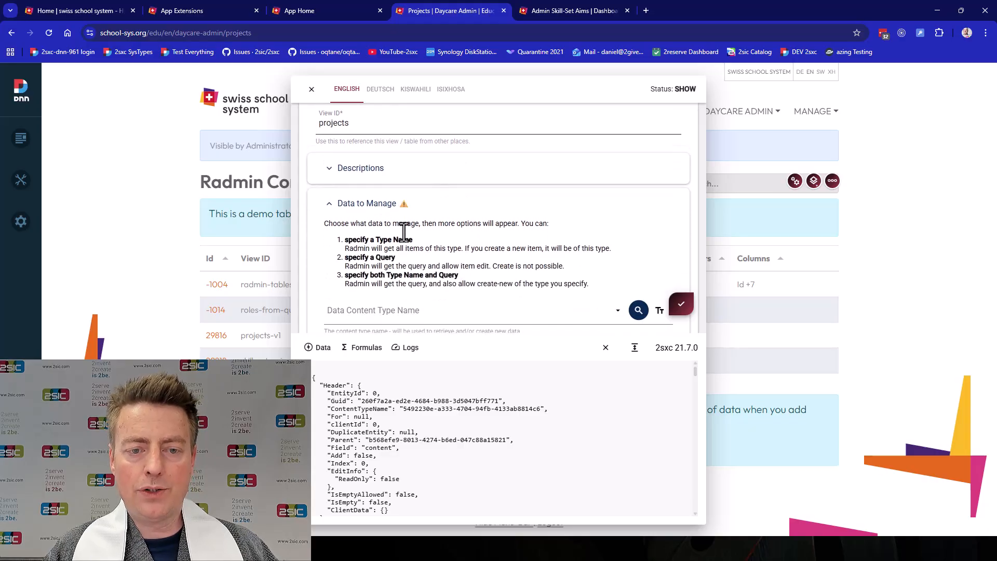
left_click(606, 347)
scroll(423, 234, "up", 1)
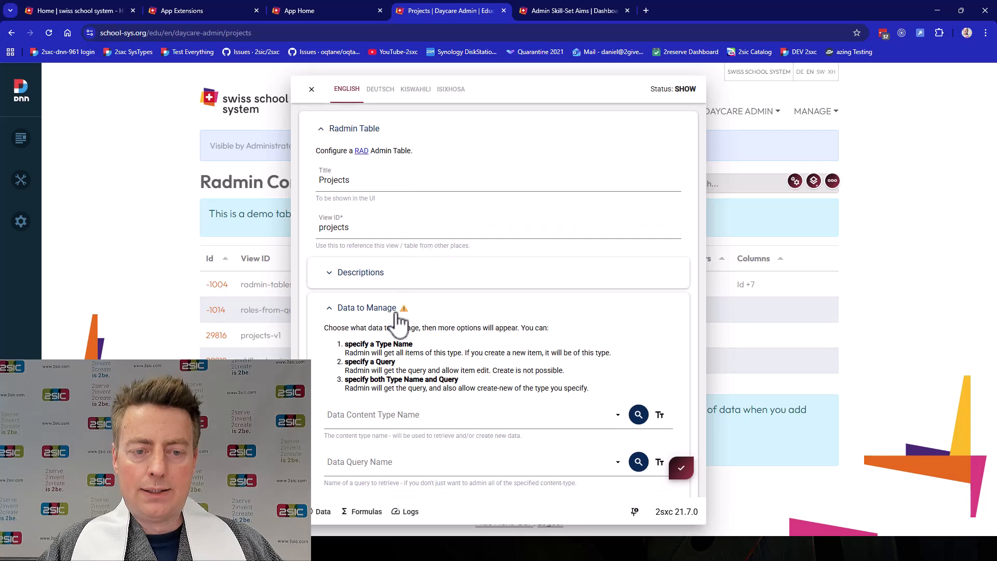
Set the table's data content type to Project and save the configuration
left_click(403, 421)
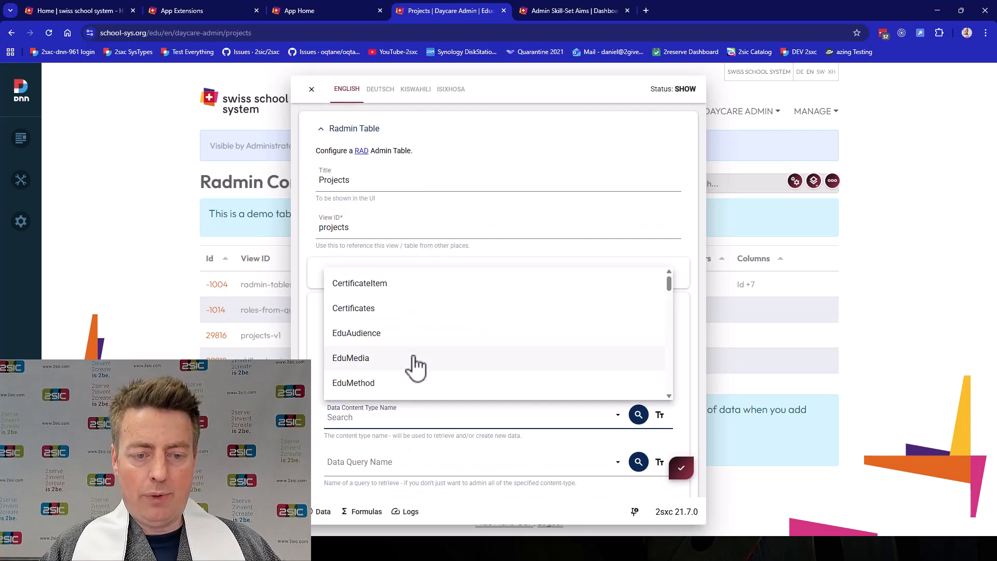
type("pro")
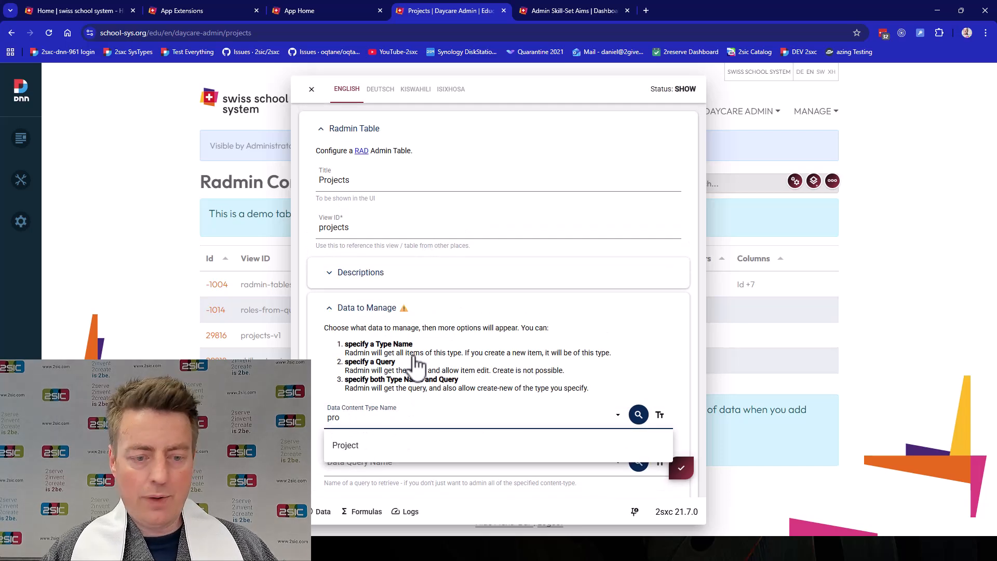
left_click(429, 446)
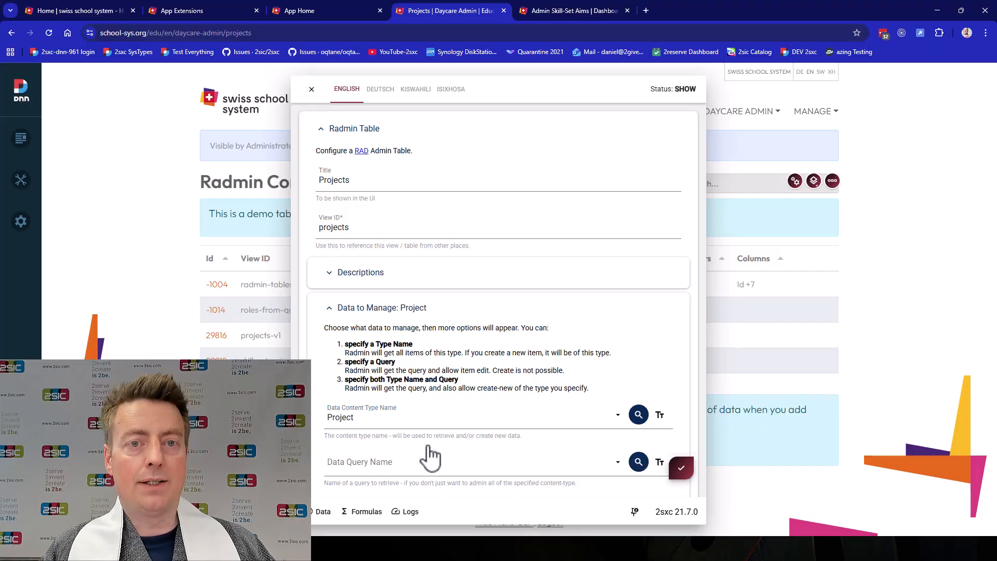
left_click(685, 470)
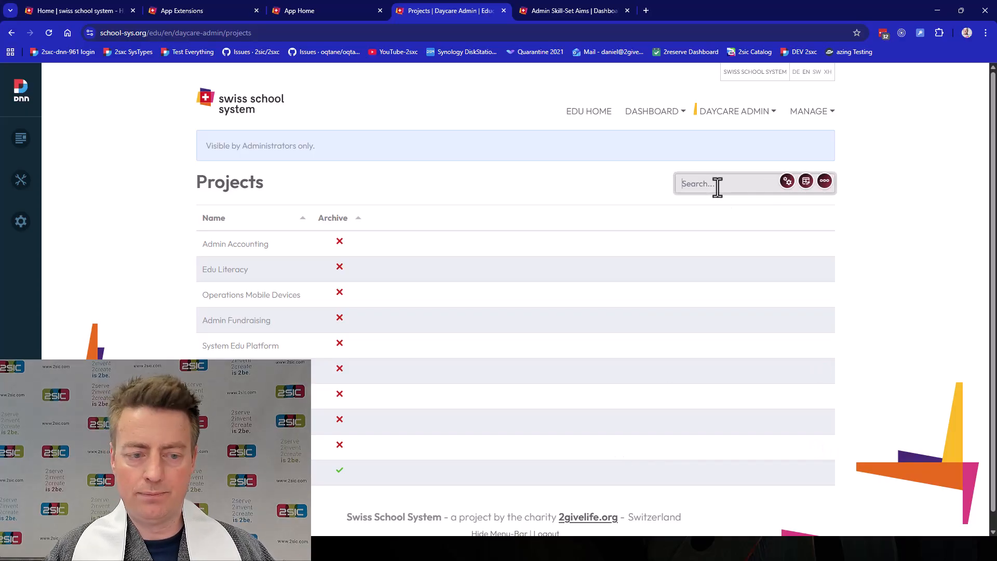
Filter the project list by "edu" and clear the filter
type("edu")
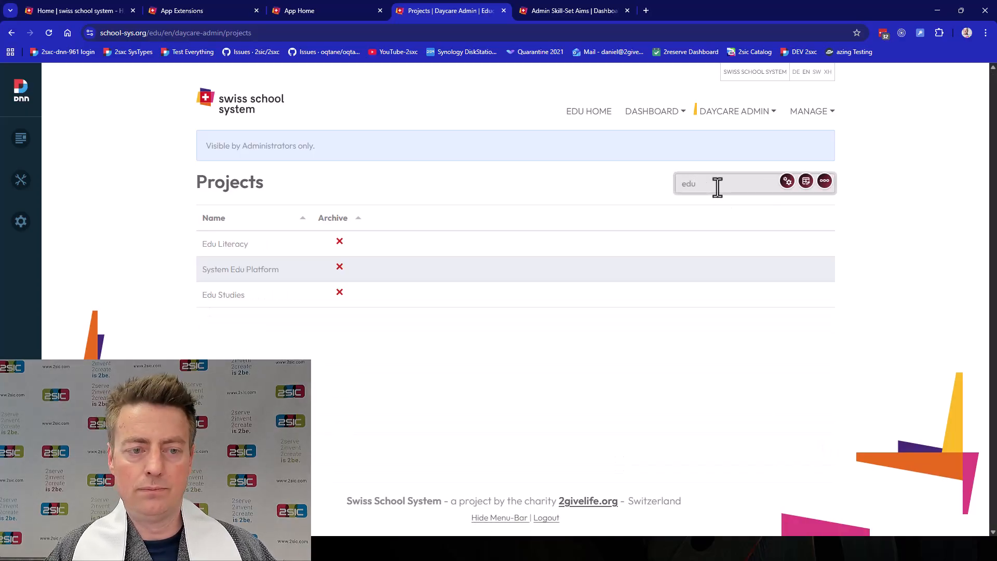
key("ctrl+a")
key("BackSpace")
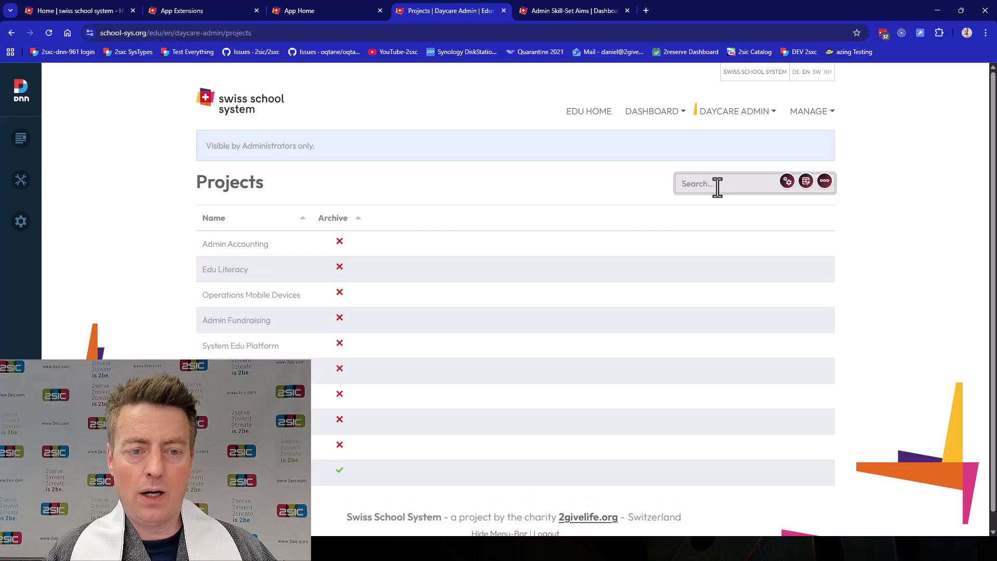
Sort the projects by name in descending order, and then by Archive in descending order
left_click(323, 221)
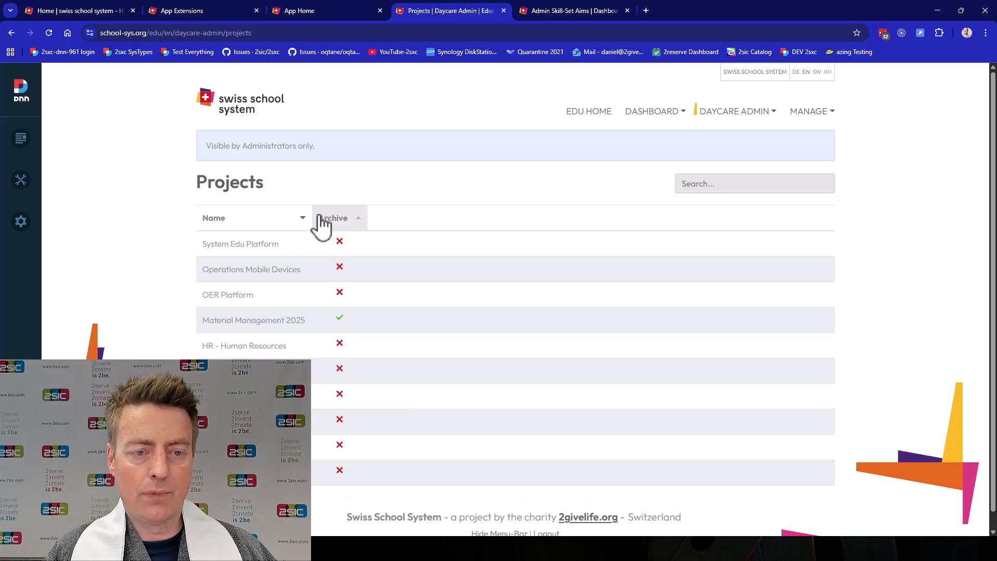
left_click(346, 230)
left_click(346, 230)
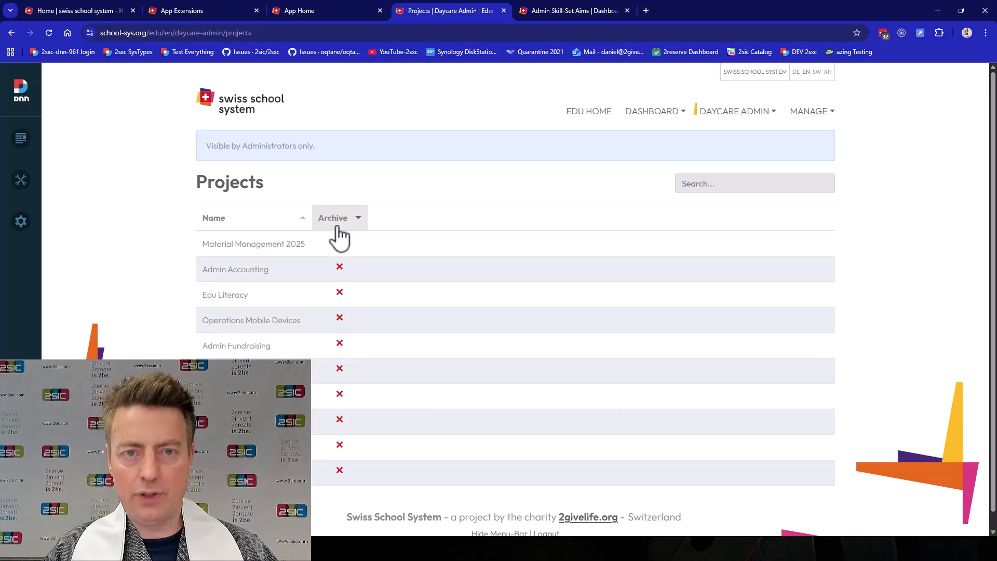
View the Projects page in the XH language version and return to English
left_click(828, 73)
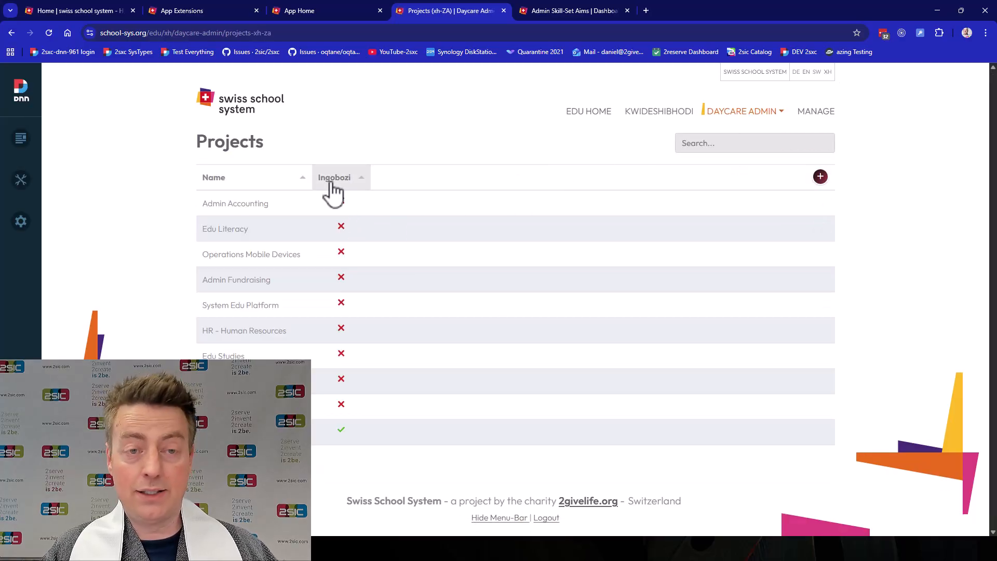
left_click(817, 71)
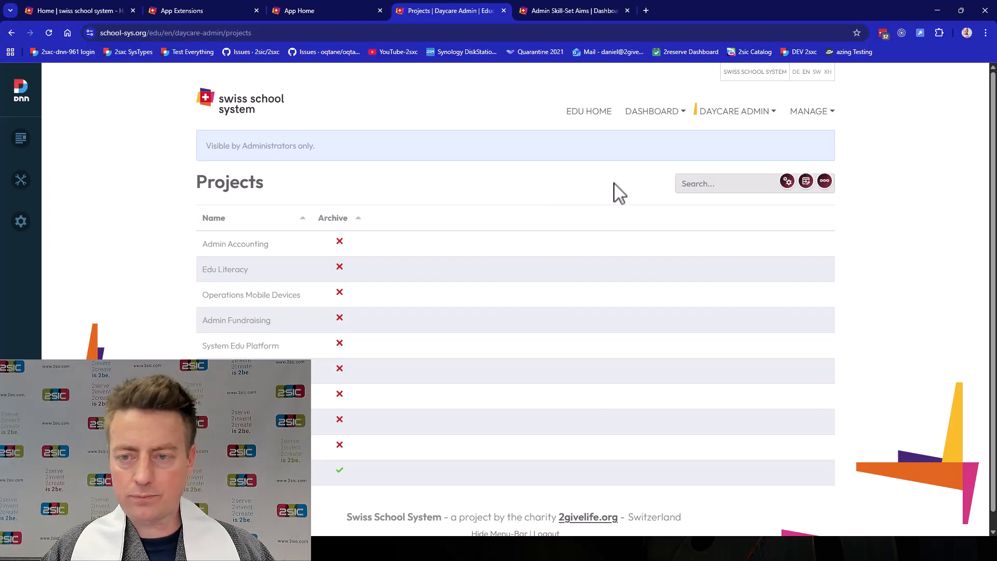
Turn on configuration mode for the Projects table and set the Archive column's title to "Arch"
left_click(806, 182)
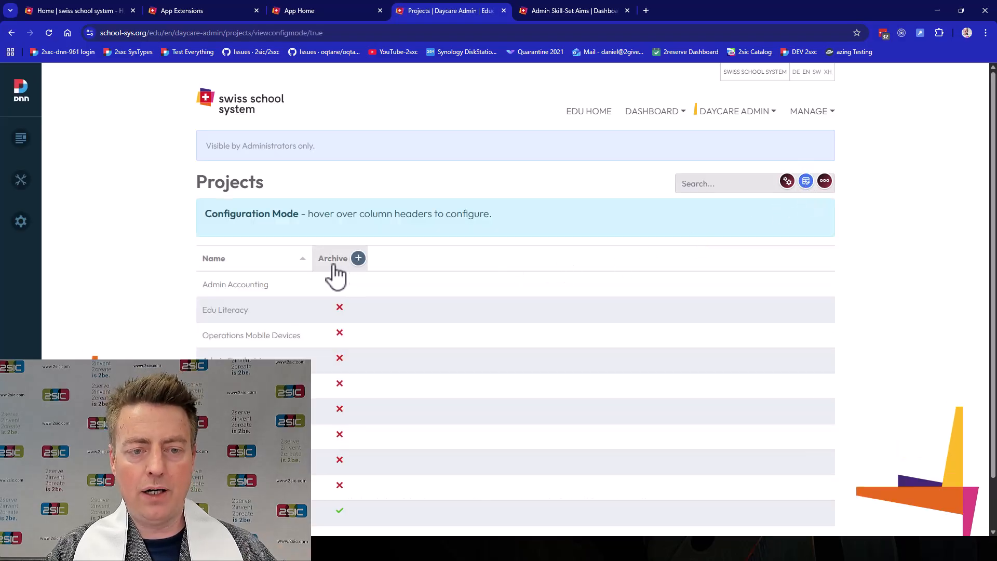
mouse_move(339, 268)
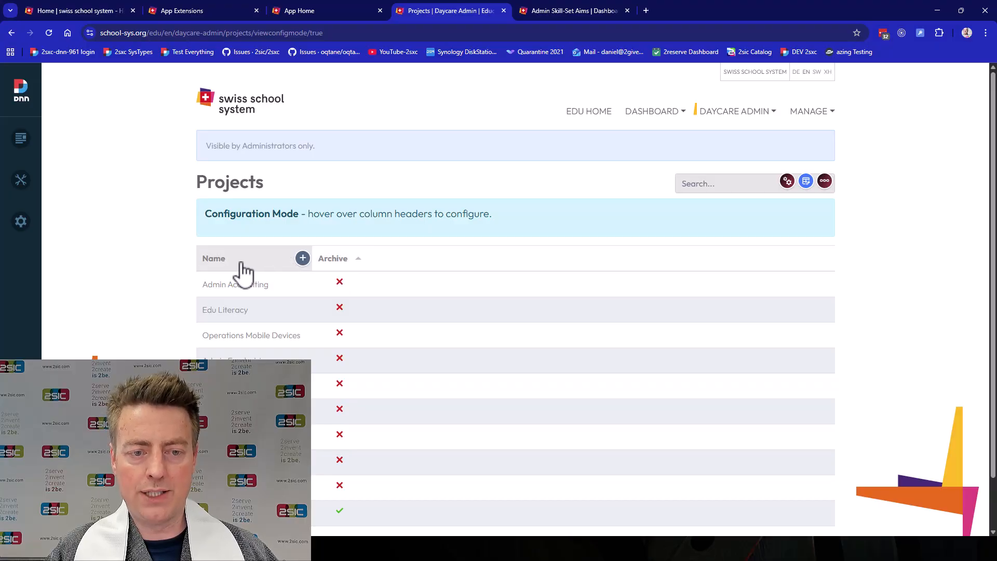
left_click(359, 259)
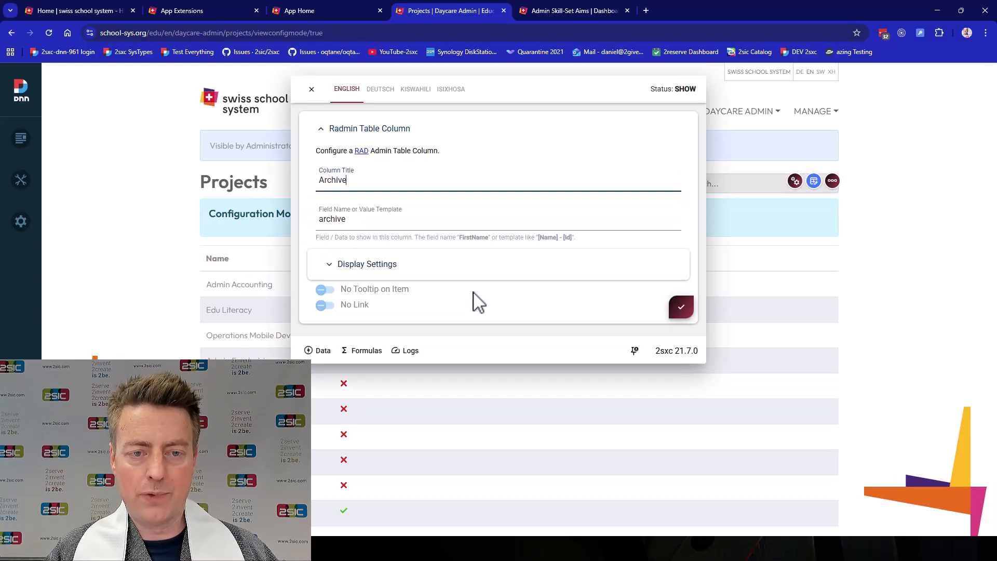
left_click(392, 271)
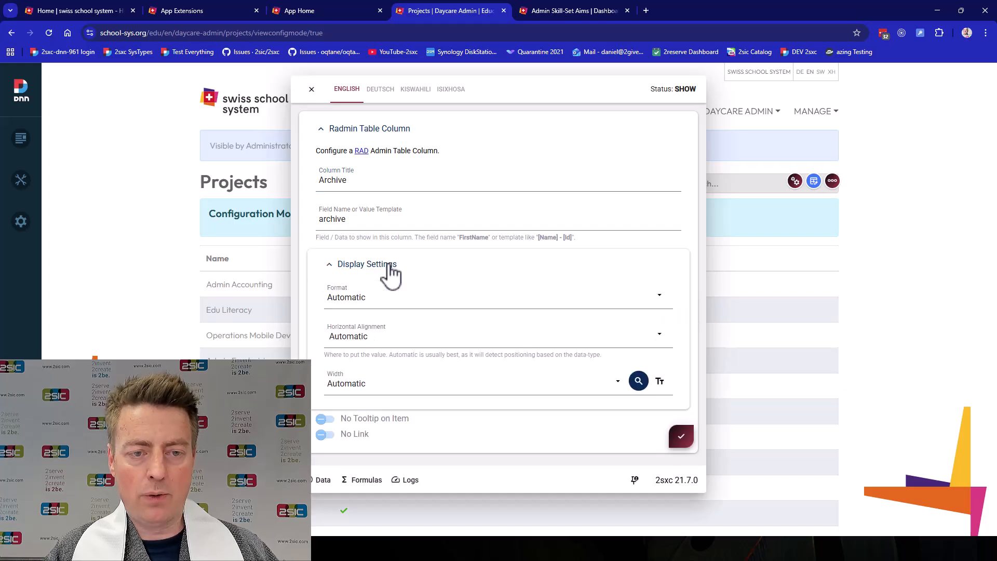
double_click(382, 186)
type("Arch")
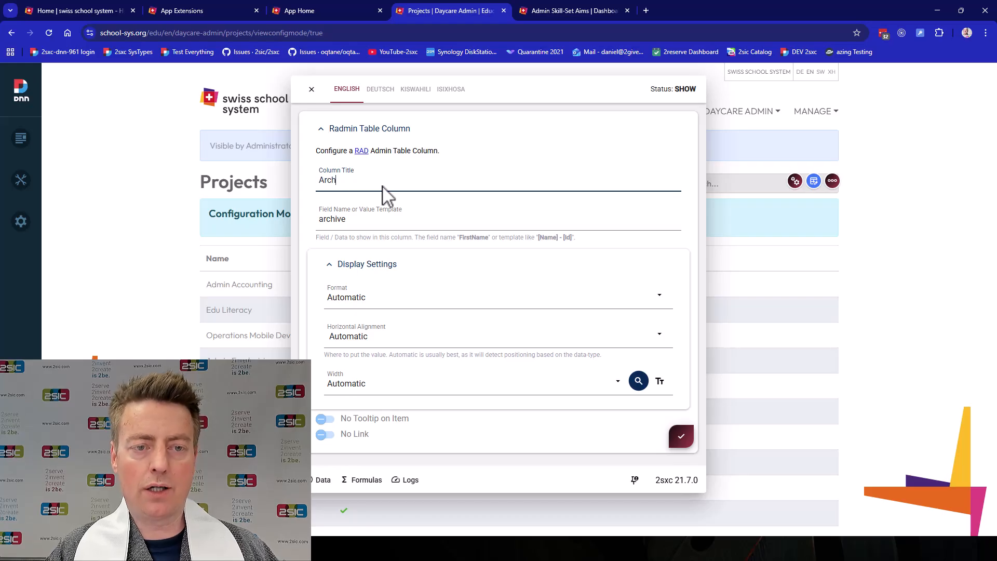
left_click(681, 438)
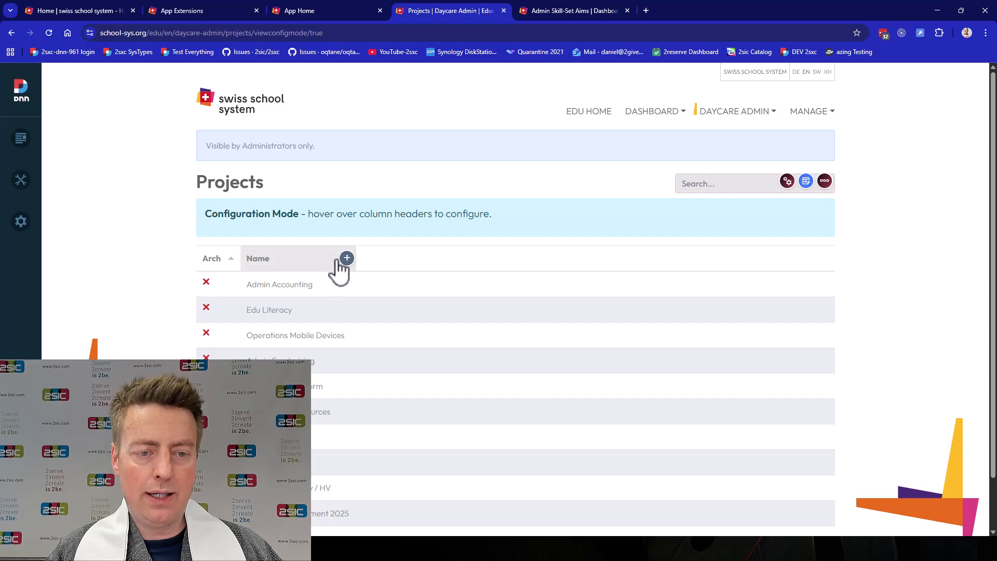
Set the Name column's title to "Project Name", save it and leave configuration mode
left_click(346, 258)
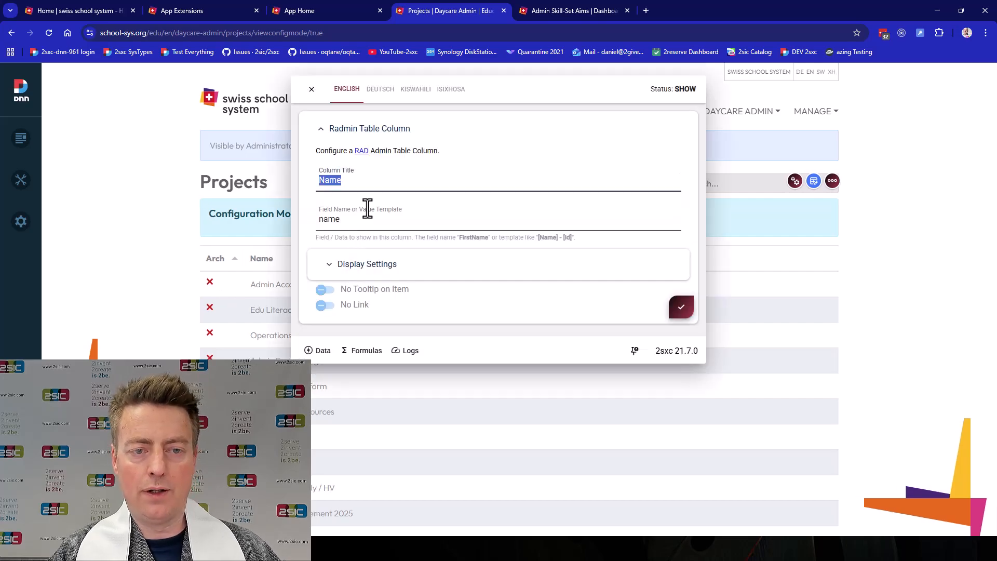
type("Project Name")
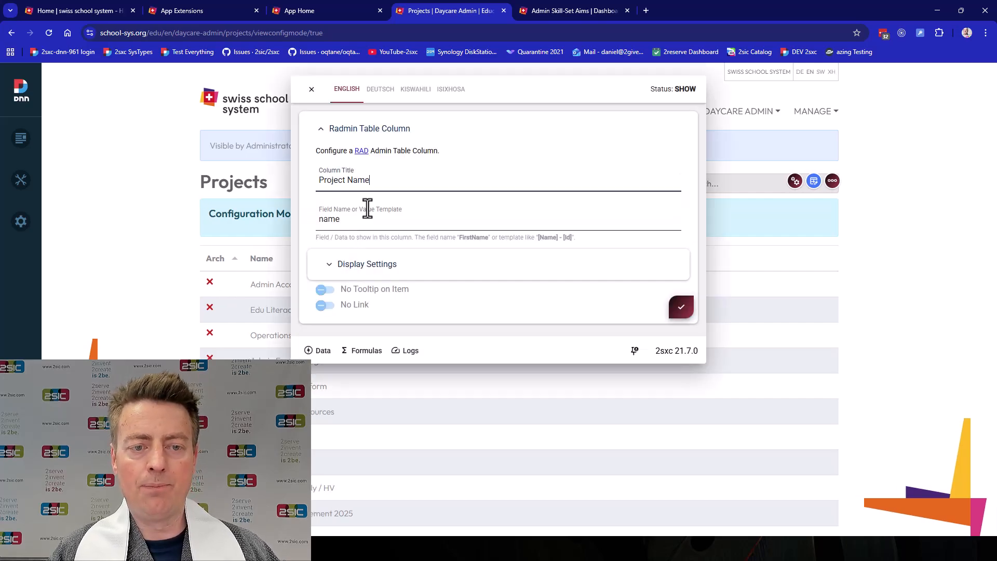
left_click(684, 312)
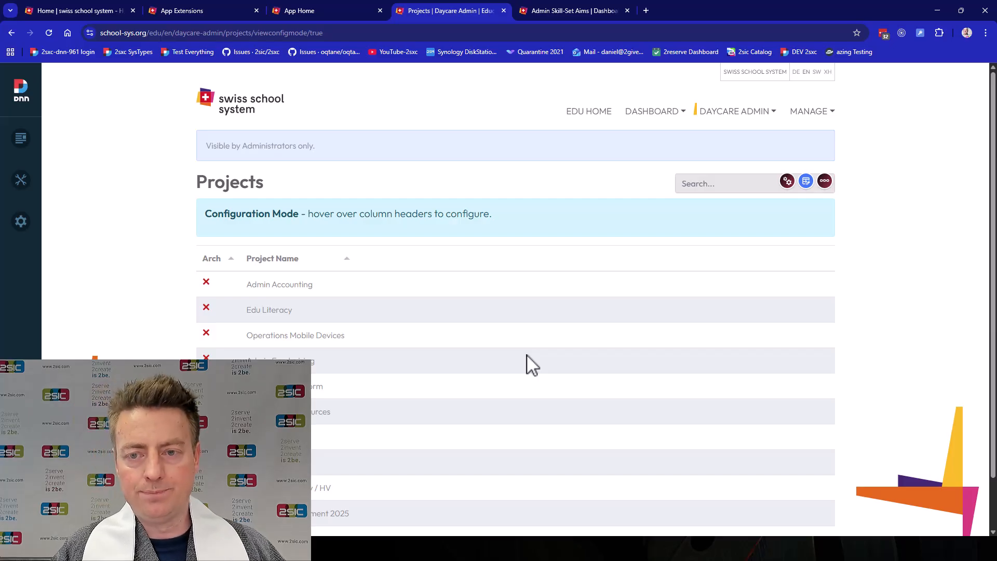
left_click(806, 182)
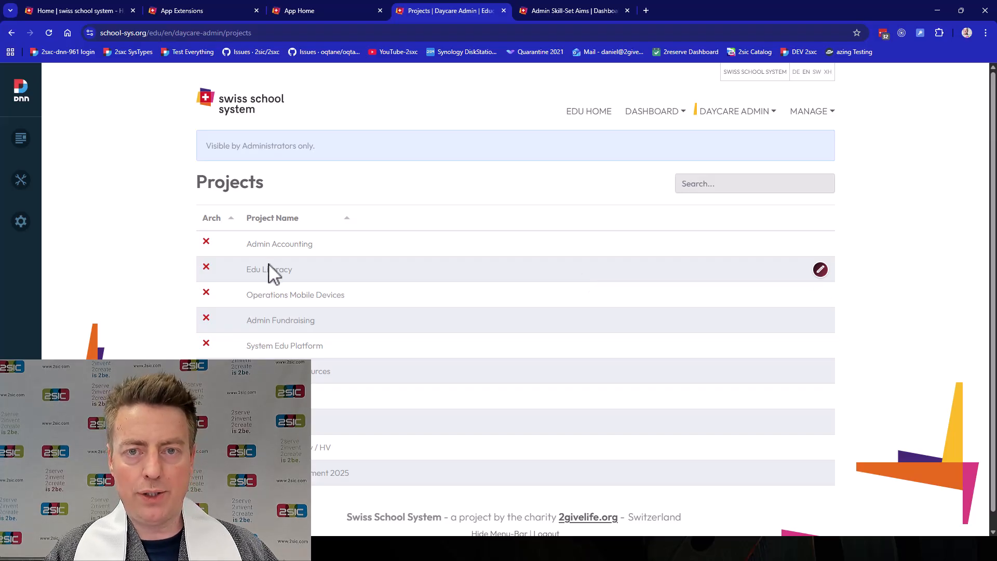
Change the view of the Admin Skill-Set Aims page to the Radmin table view and apply it
left_click(553, 9)
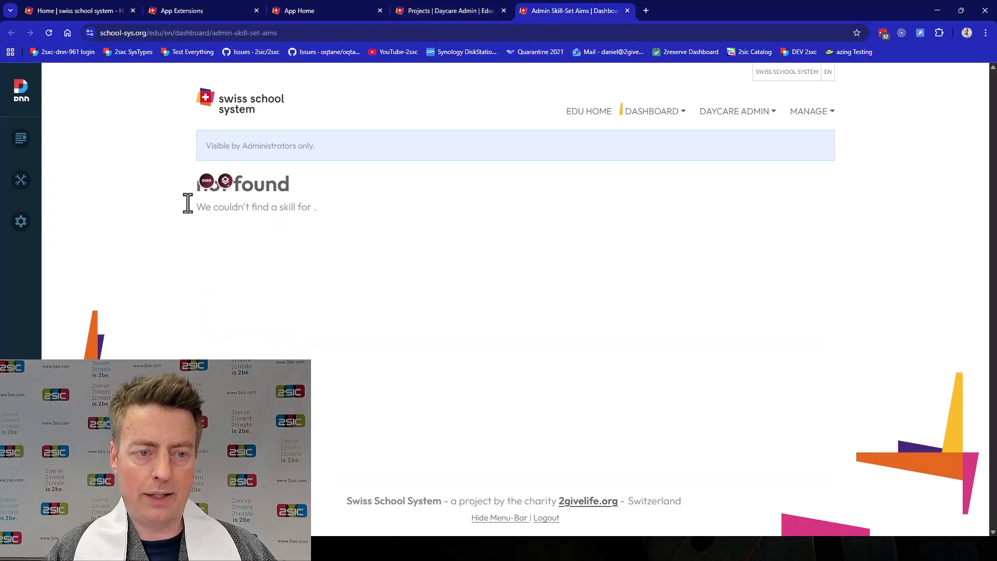
left_click(226, 180)
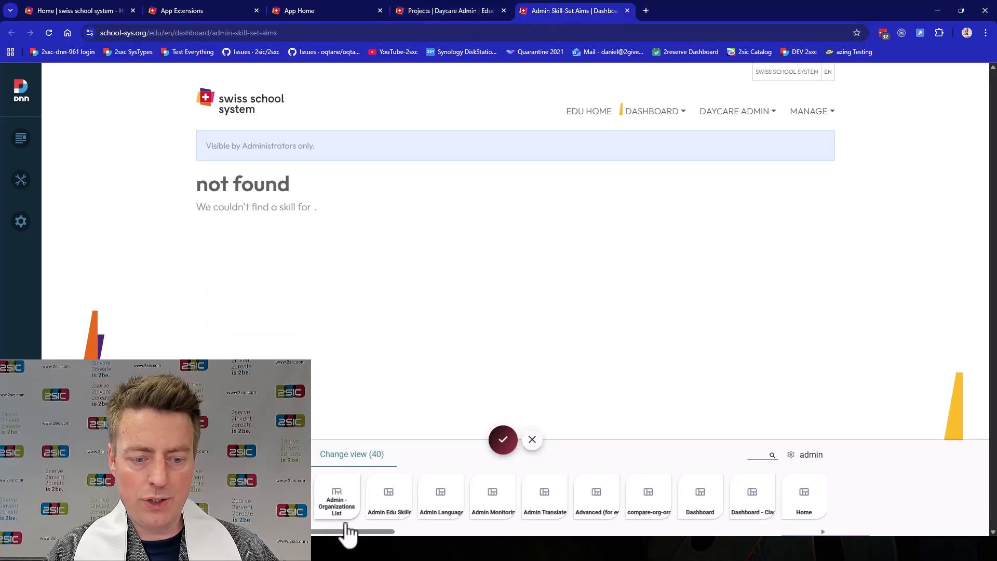
left_click_drag(378, 533, 763, 532)
left_click(671, 501)
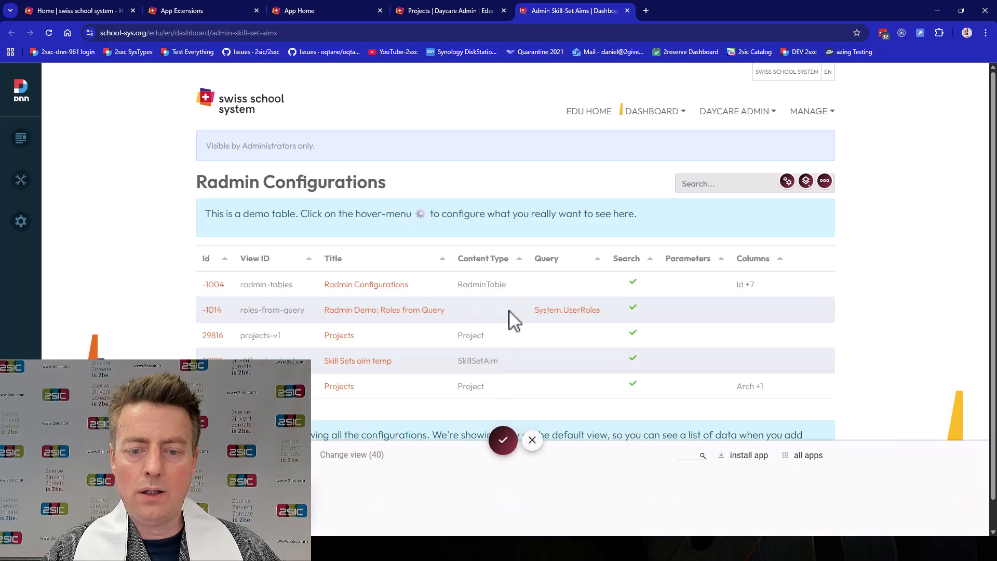
left_click(503, 440)
Configure the Radmin table with the title "Skill Sets Aim" and the data content type SkillSetAim, and save it
left_click(786, 181)
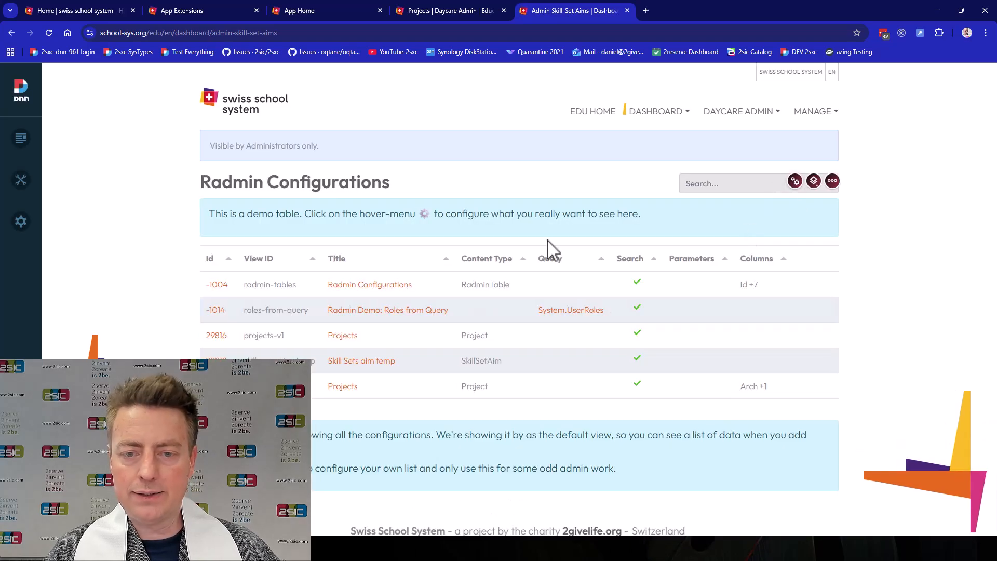
type("Skill Sets")
scroll(395, 312, "down", 1)
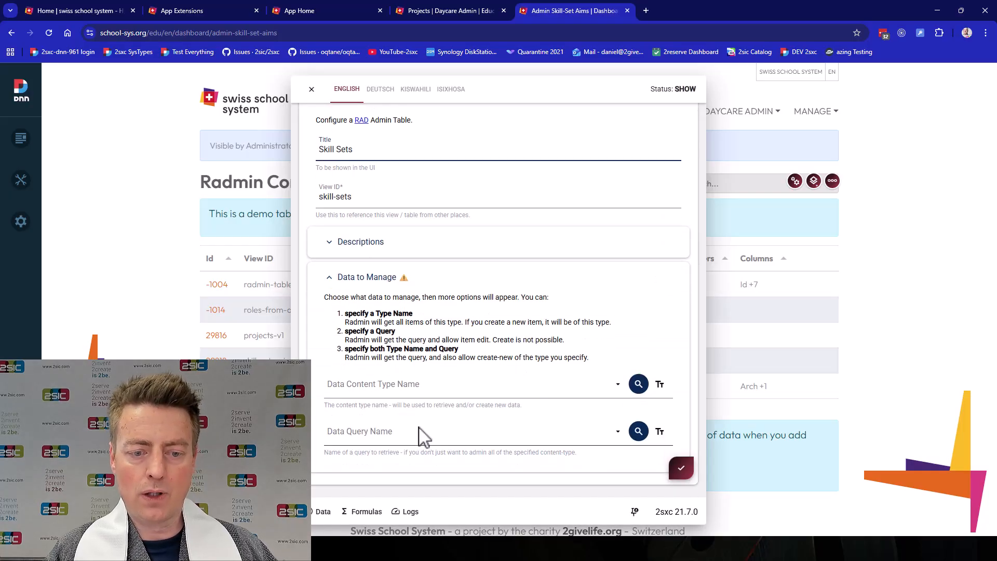
left_click(430, 391)
type("skill")
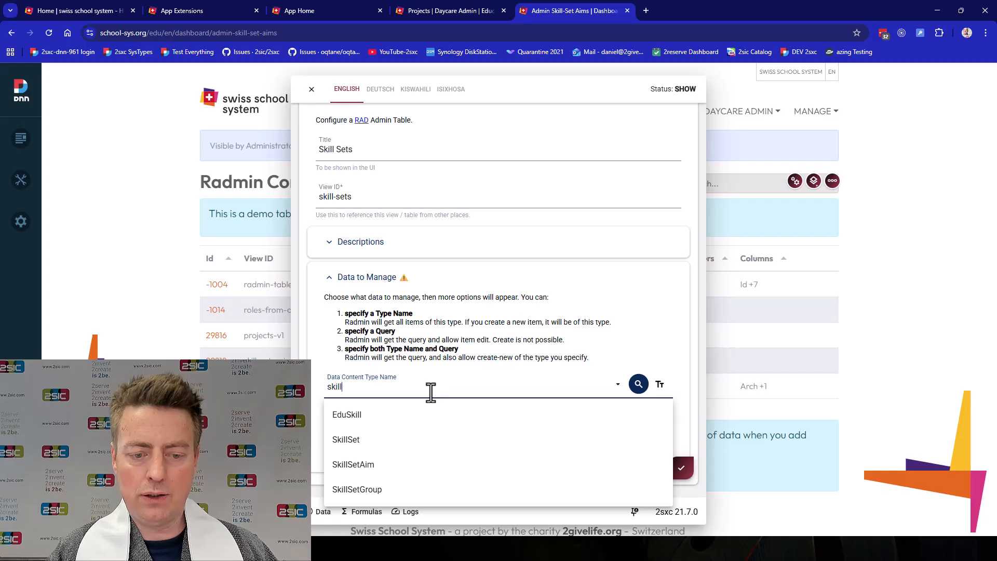
left_click(398, 465)
left_click(390, 151)
type("Aim")
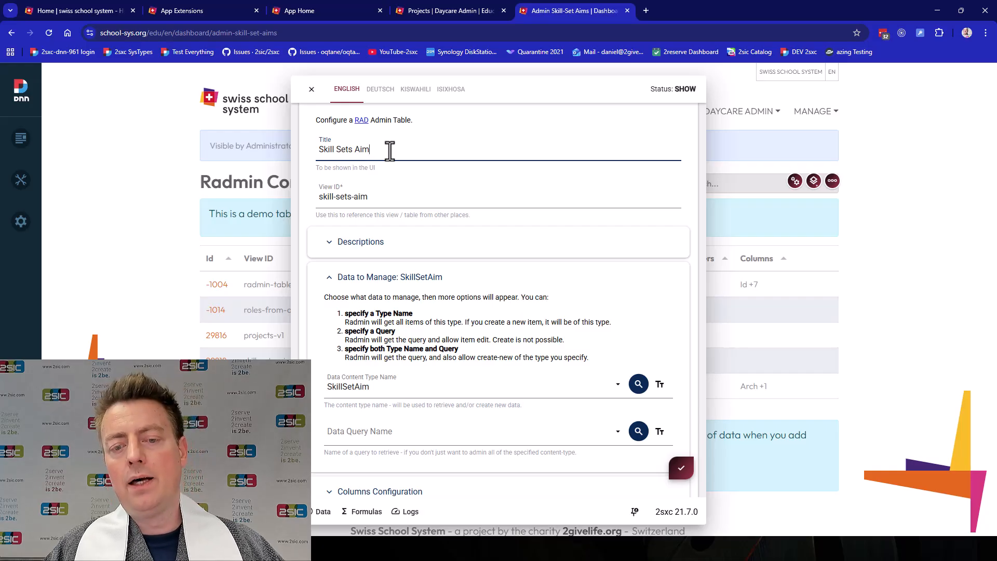
left_click(681, 469)
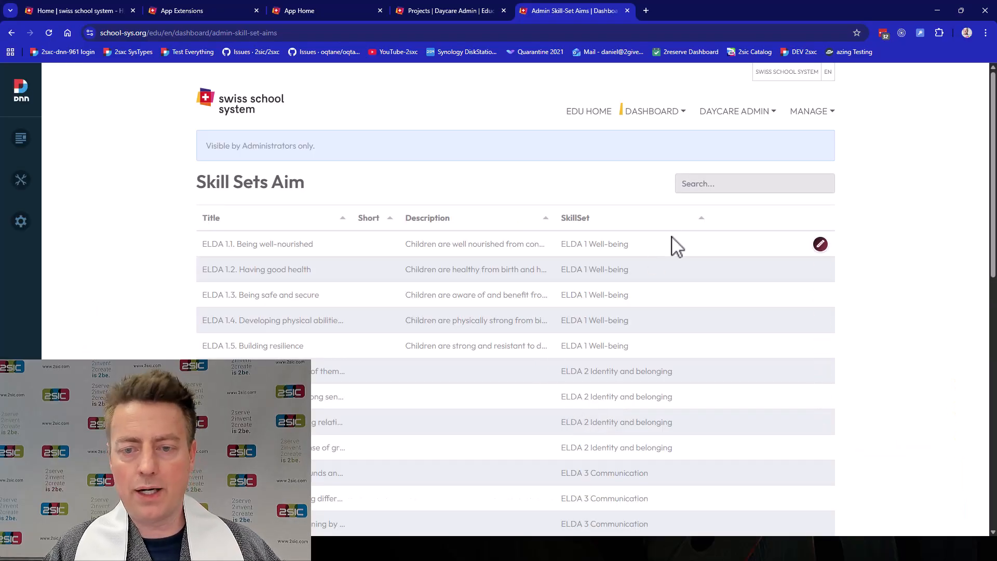
Enable adding new rows in the Skill Sets Aim table's row functionality and save the configuration
scroll(597, 327, "down", 3)
scroll(599, 325, "down", 4)
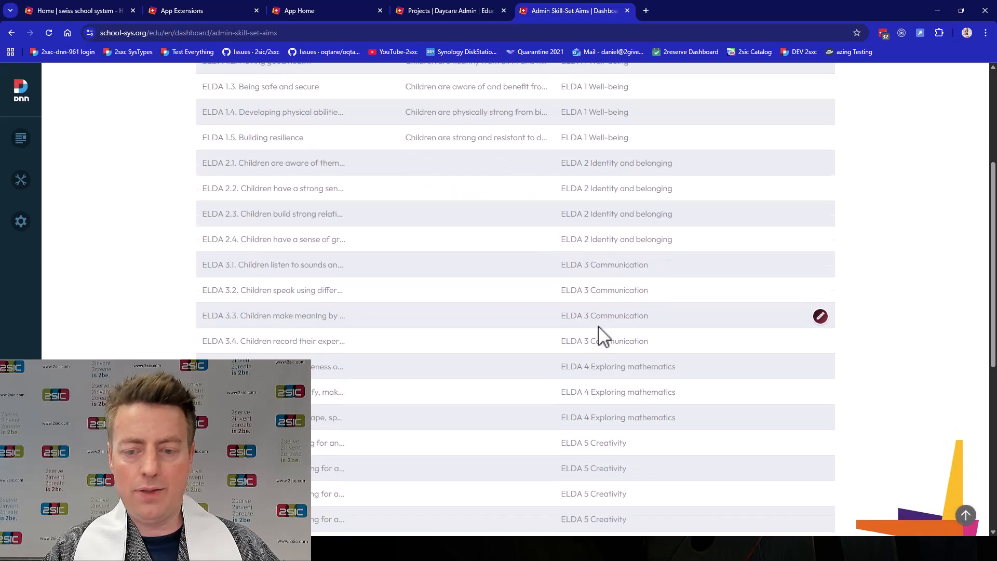
scroll(598, 326, "up", 6)
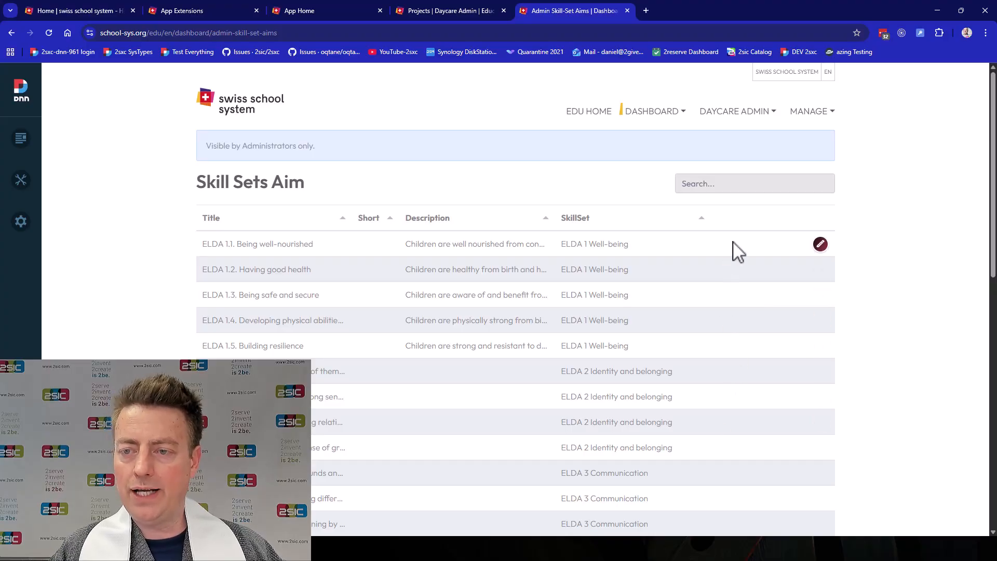
left_click(785, 183)
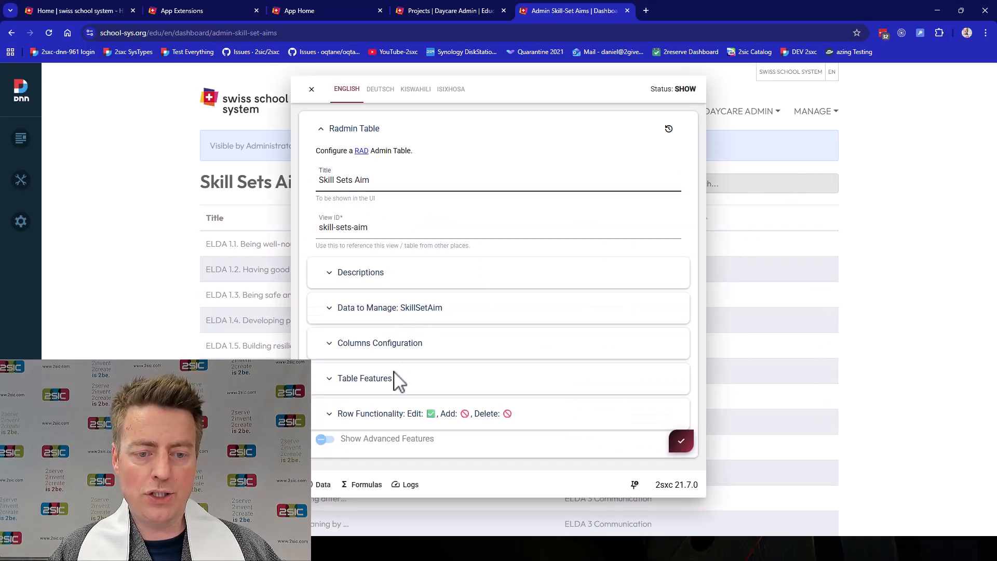
left_click(385, 414)
left_click(383, 419)
left_click(377, 439)
left_click(387, 439)
left_click(680, 470)
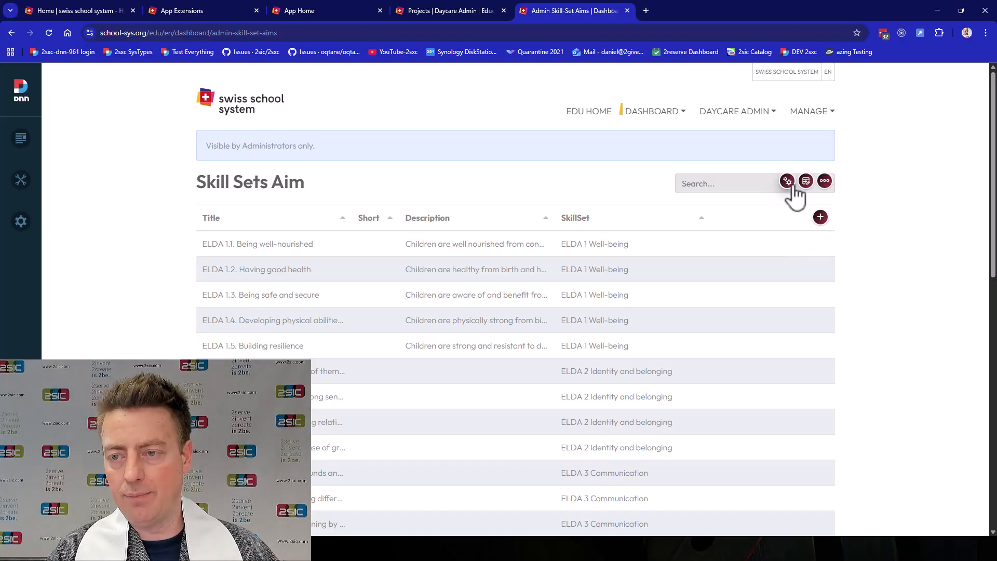
Add the intro text "Manage the Aims here." before the Skill Sets Aim table and save the configuration
left_click(788, 183)
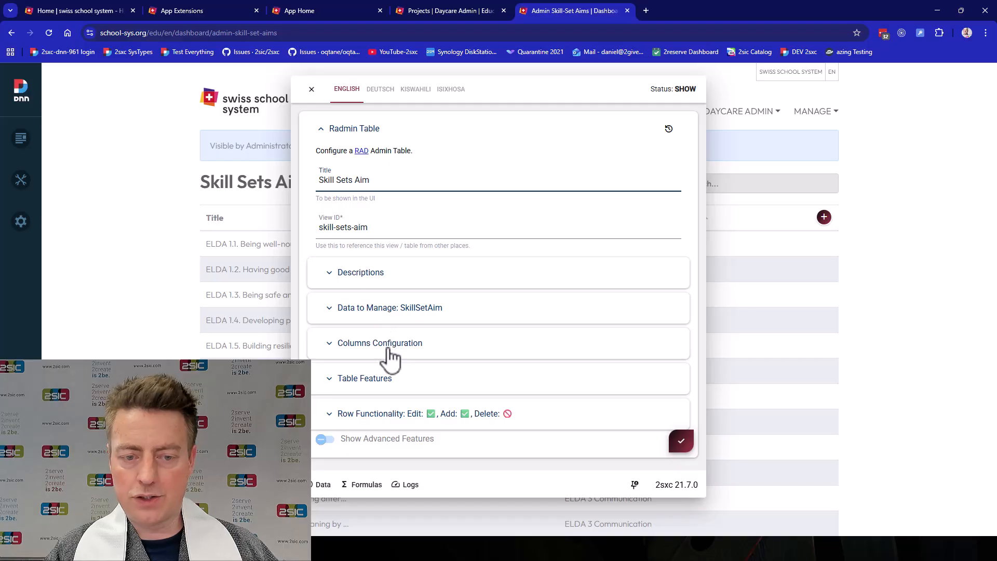
left_click(381, 384)
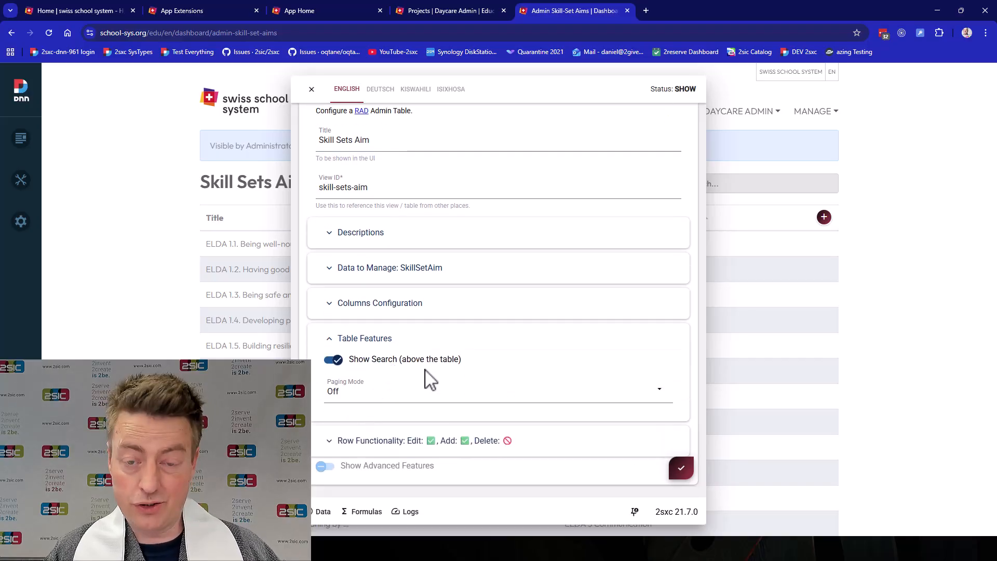
left_click(392, 267)
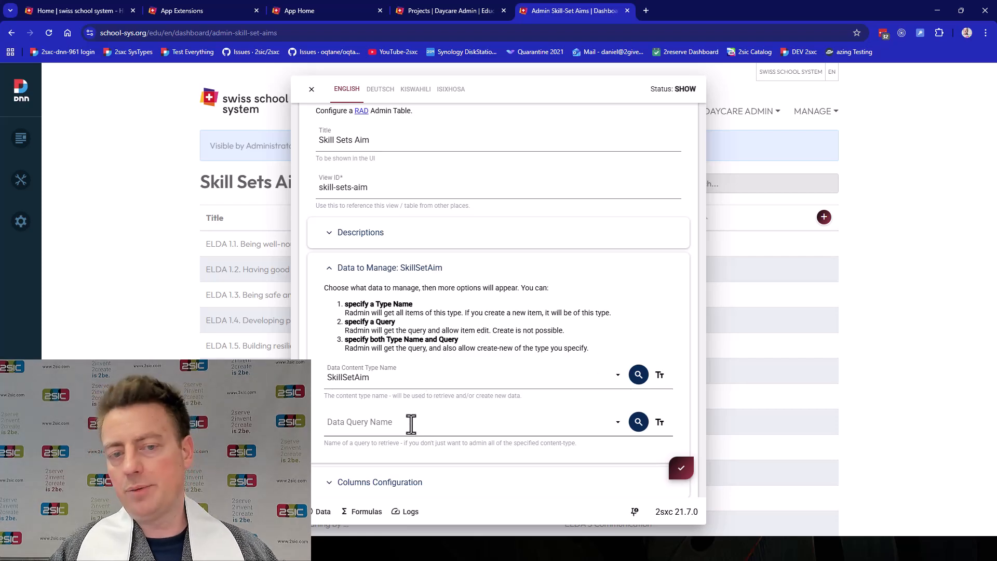
left_click(375, 244)
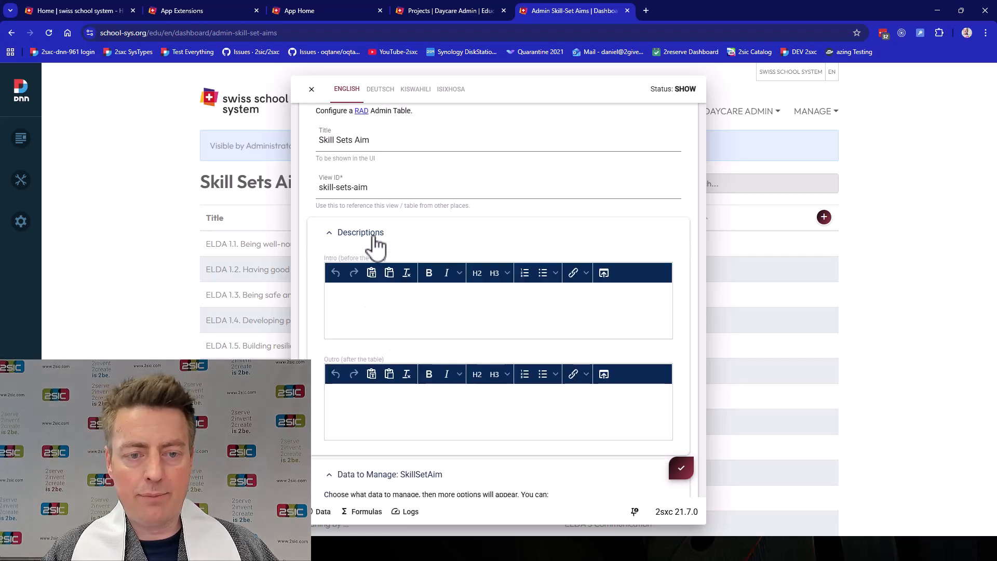
left_click(382, 320)
type("Manage the Aims h")
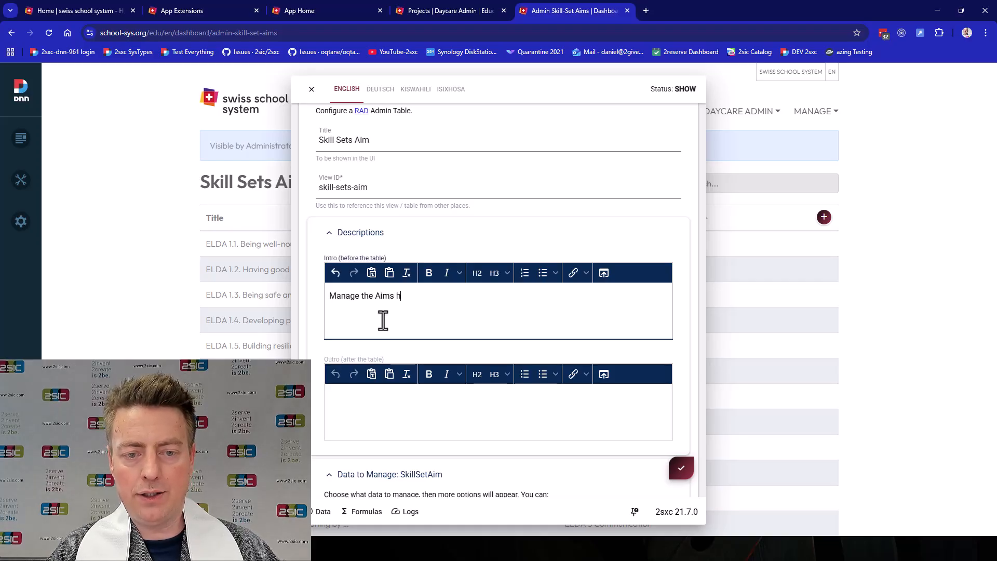
key("ctrl+s")
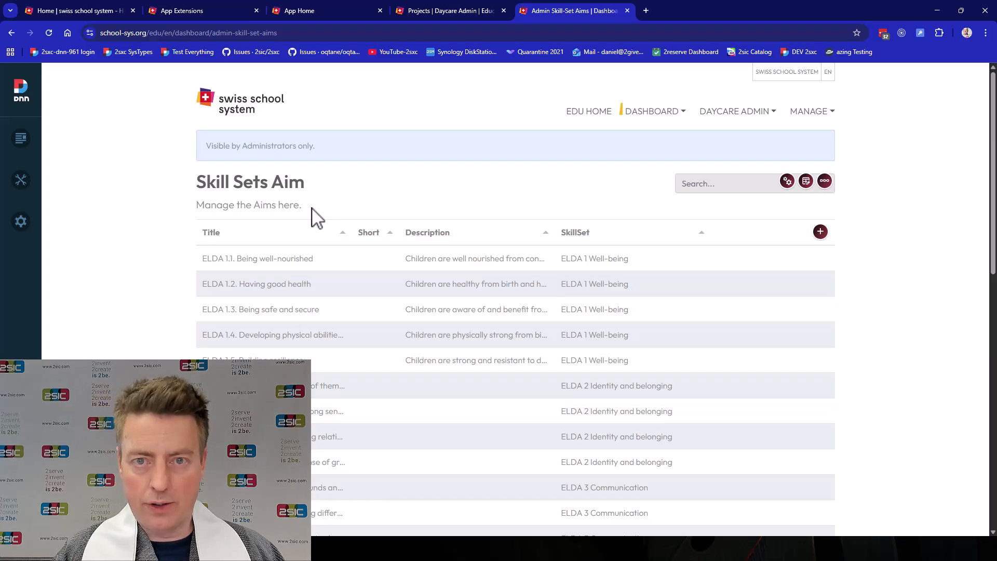
Switch to the Post categories demo page and view the filtered posts of the web, cooking and last-listed categories, returning to the list each time
key("alt+Tab")
key("alt+Tab")
key("alt+Tab")
key("alt+Tab")
key("alt+Tab")
key("alt+Tab")
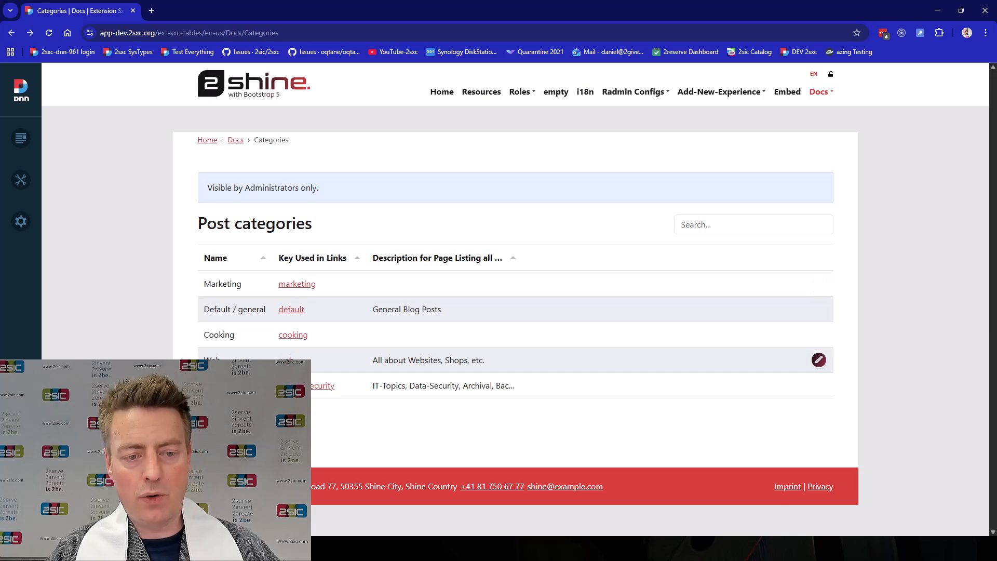
left_click(284, 360)
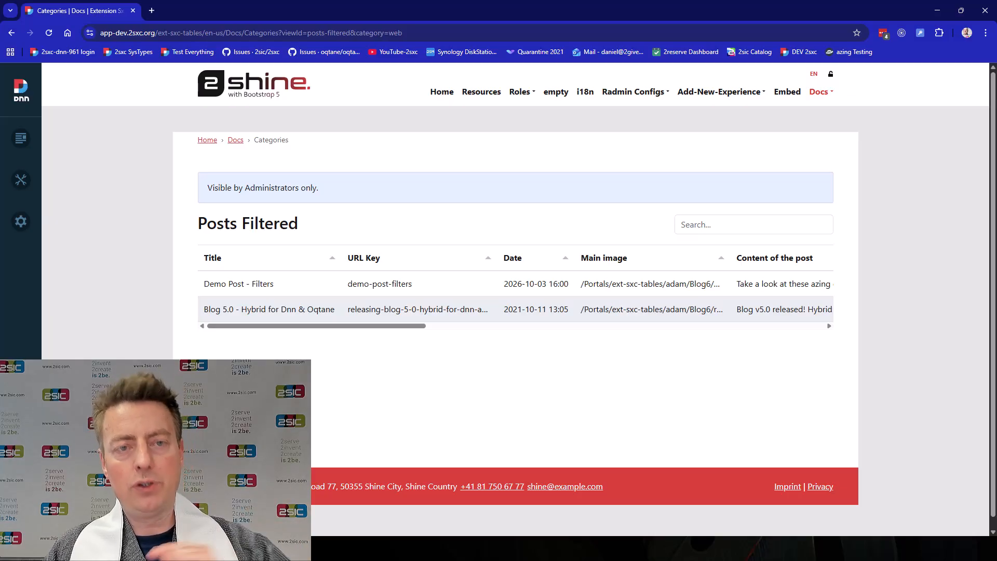
key("alt+Left")
left_click(296, 336)
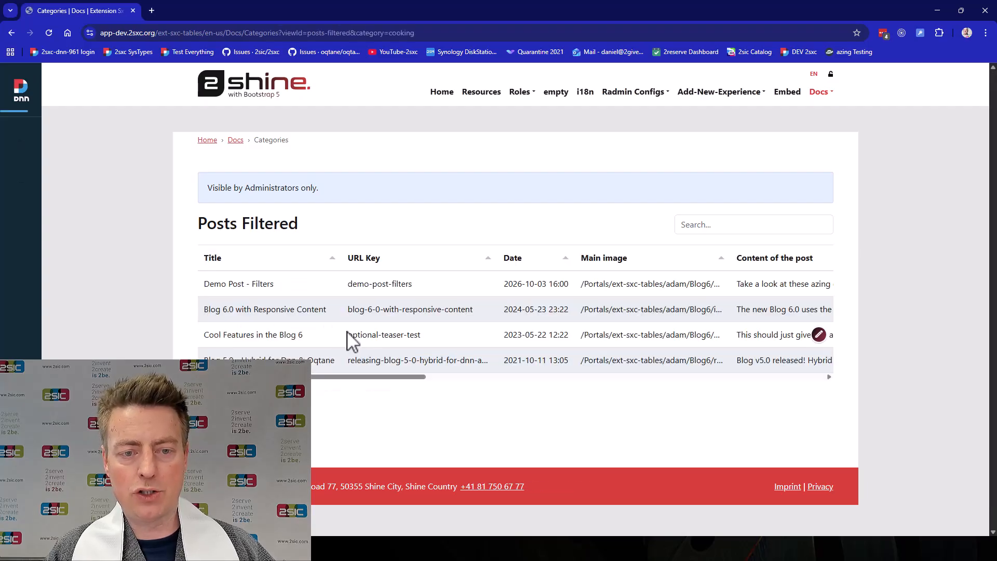
key("alt+Left")
left_click(320, 383)
key("alt+Left")
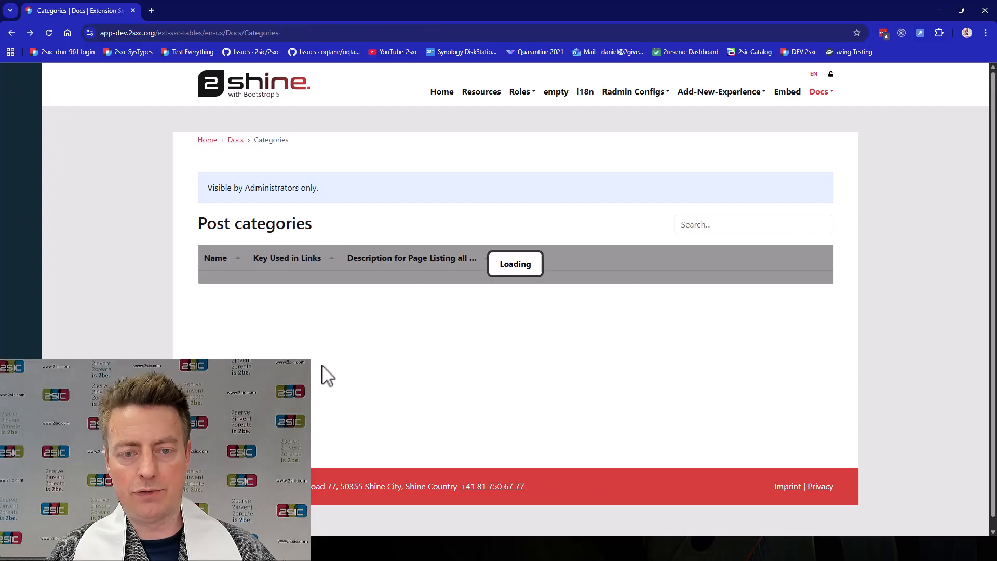
Examine the linking configuration of the "Key Used in Links" column in configuration mode and close it without saving
left_click(805, 223)
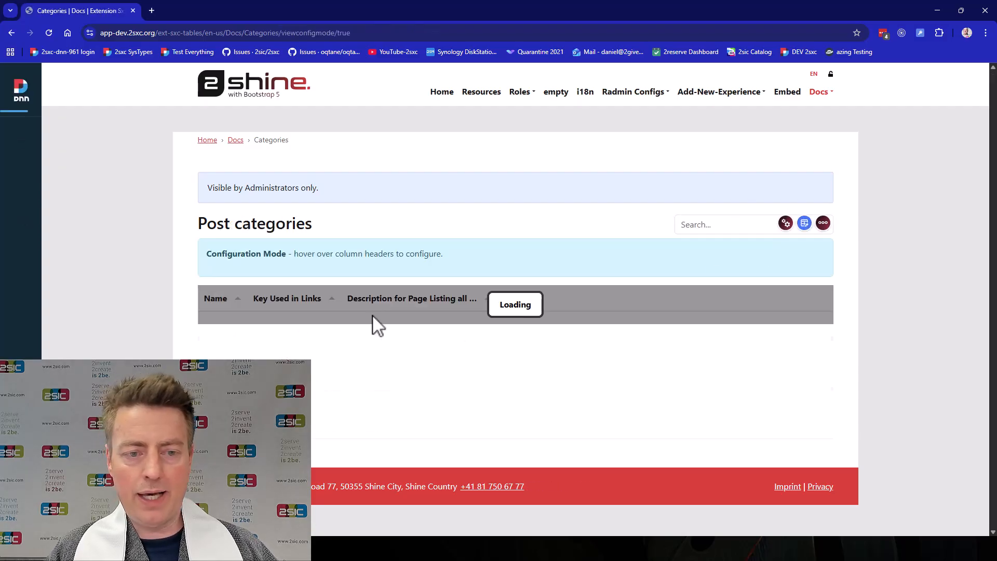
left_click(347, 298)
scroll(349, 319, "down", 2)
left_click(350, 315)
left_click(606, 348)
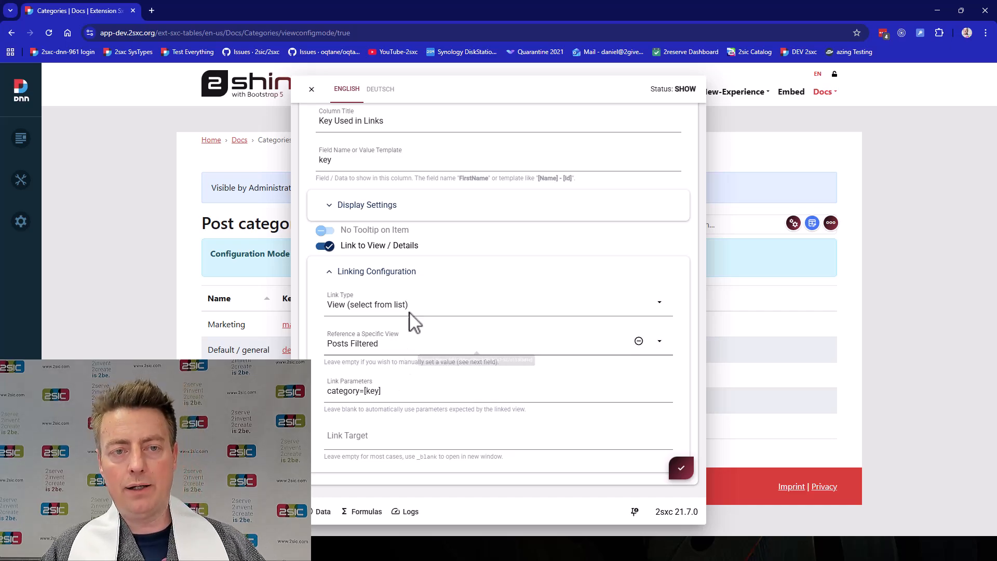
left_click(314, 92)
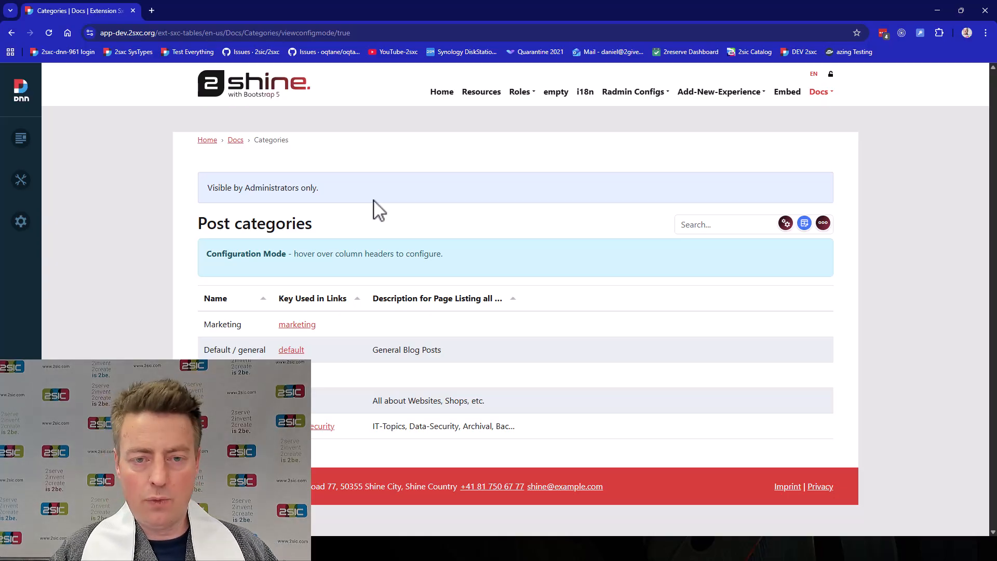
key("alt+Tab")
key("alt+Tab")
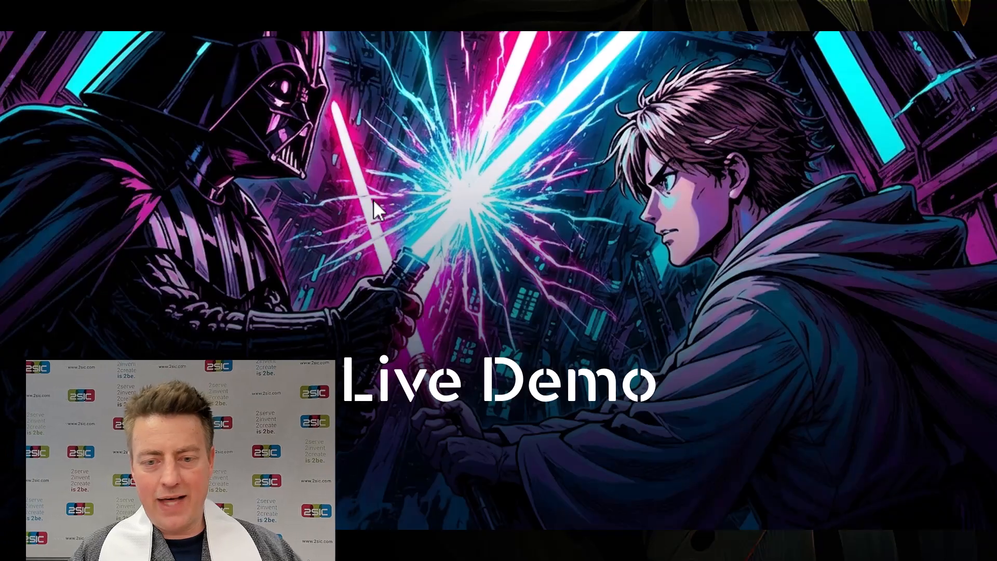
key("Right")
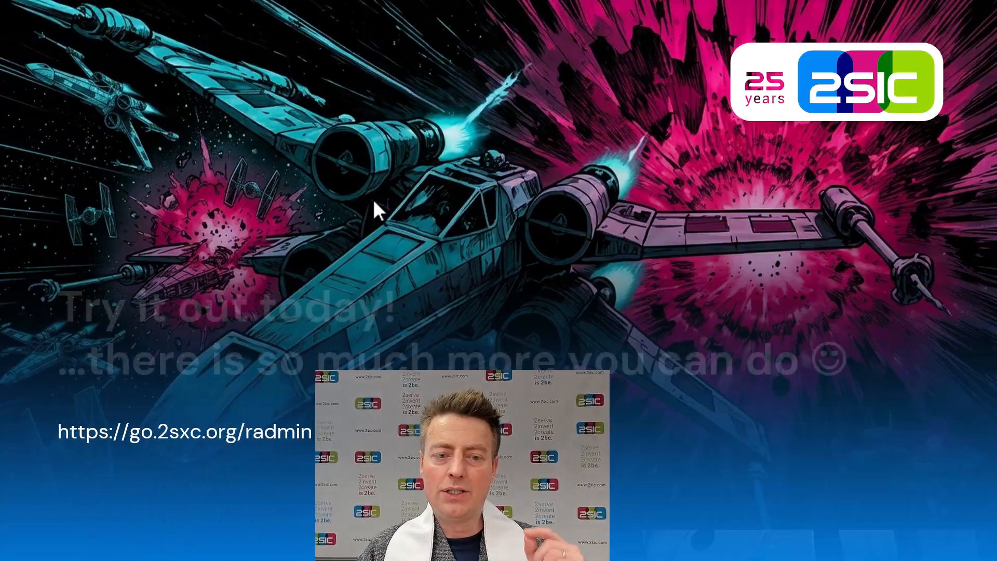